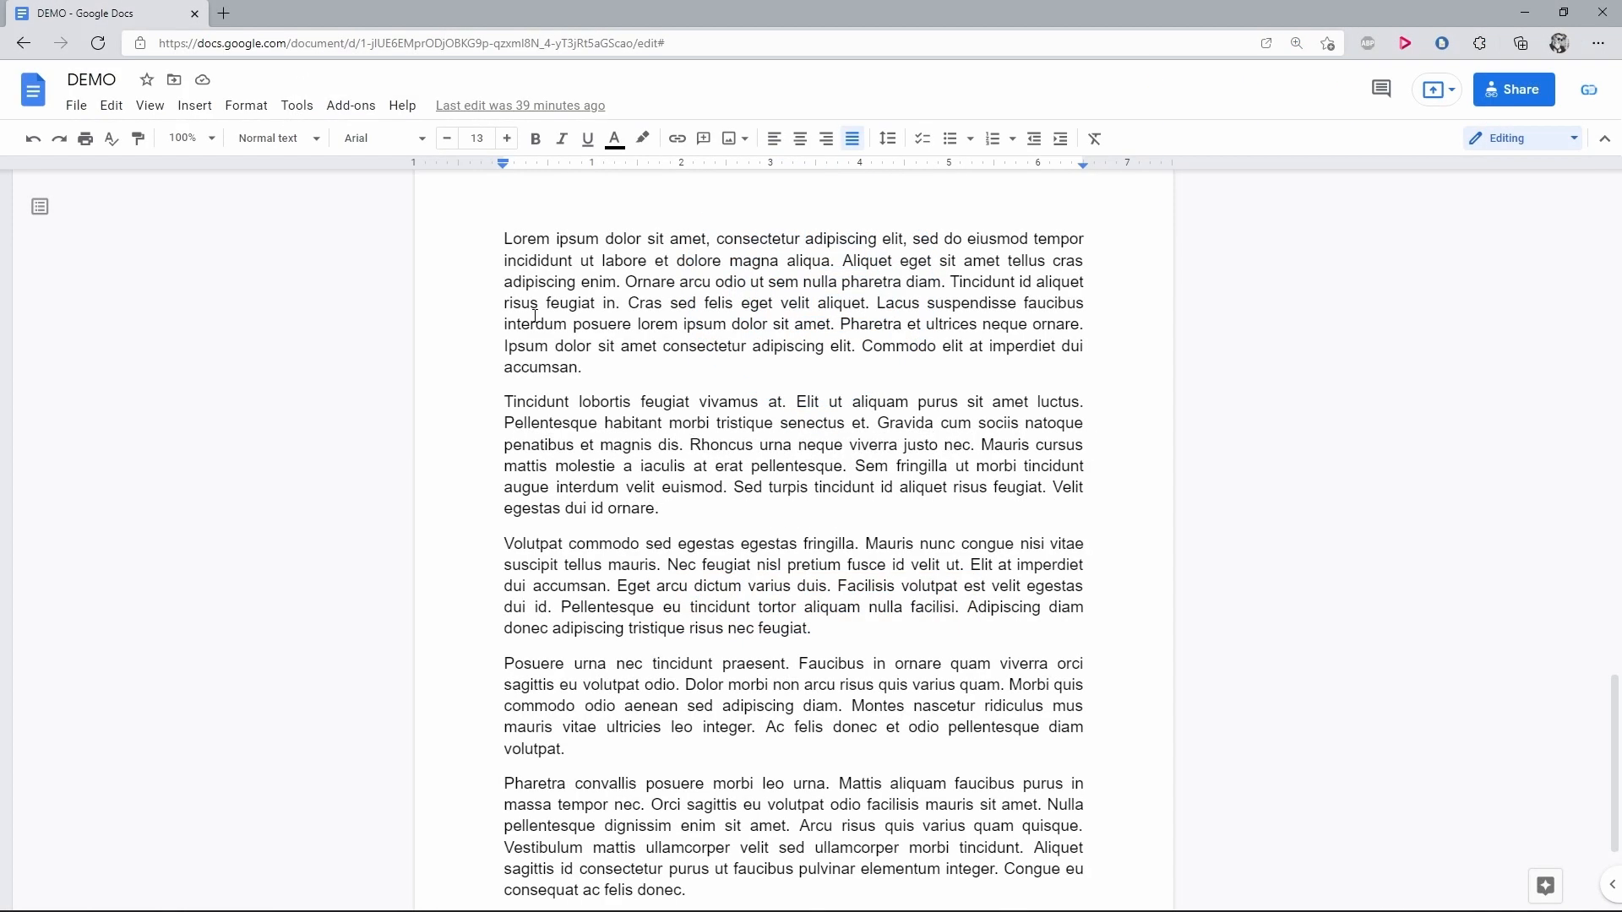
Step: Reveal the document's font list, dismiss it unchanged, and bring it up again
left_click(379, 139)
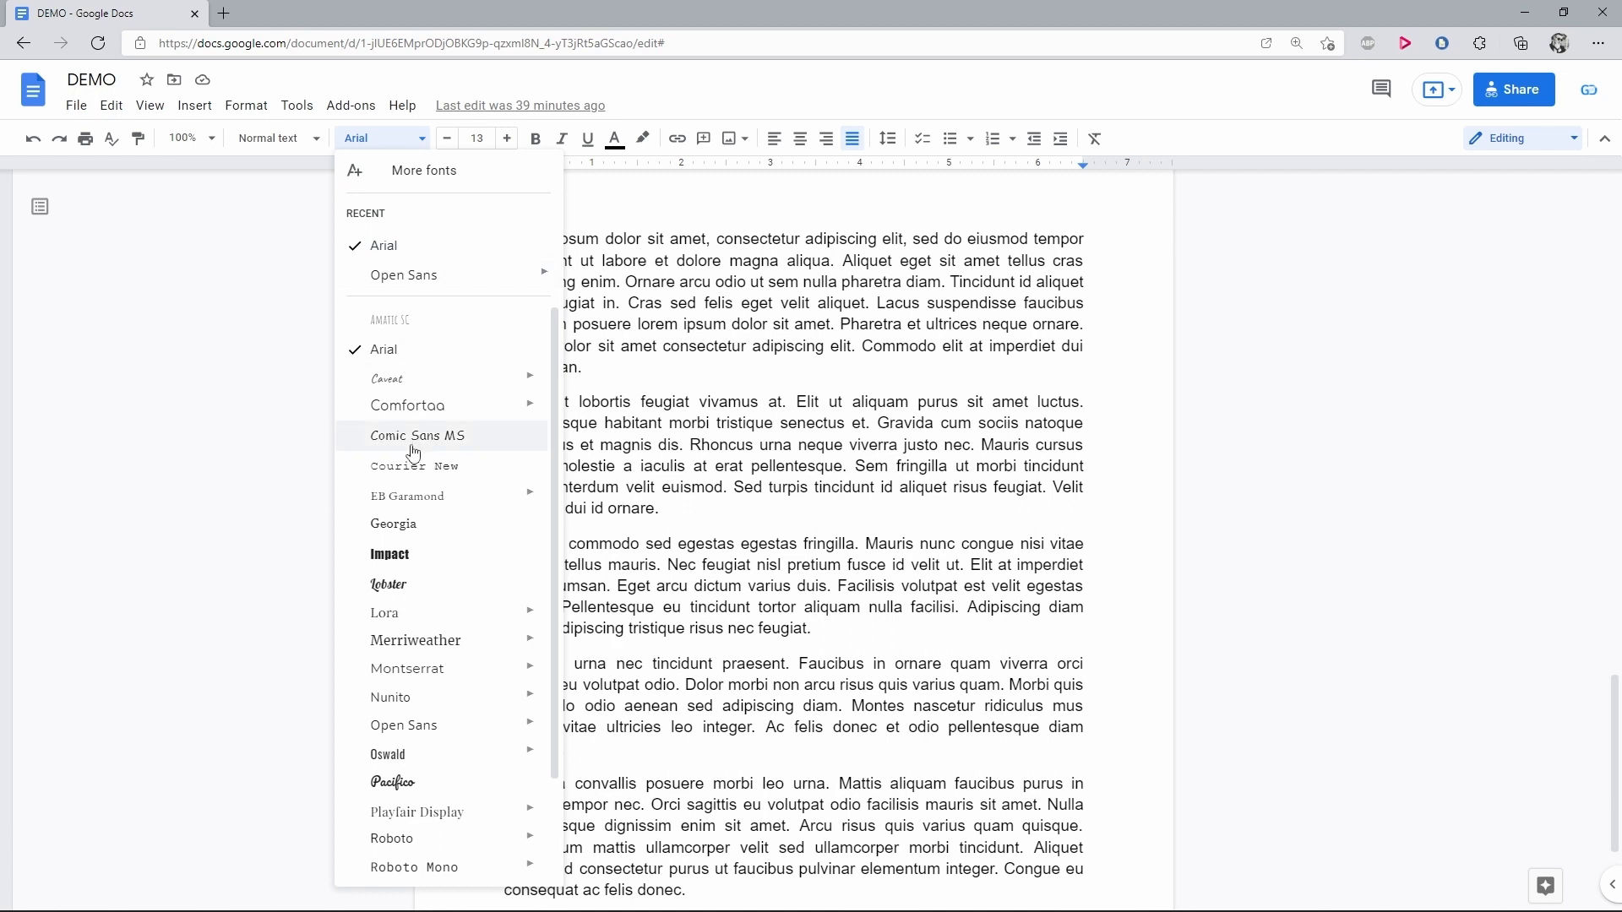
scroll(412, 451, "down", 3)
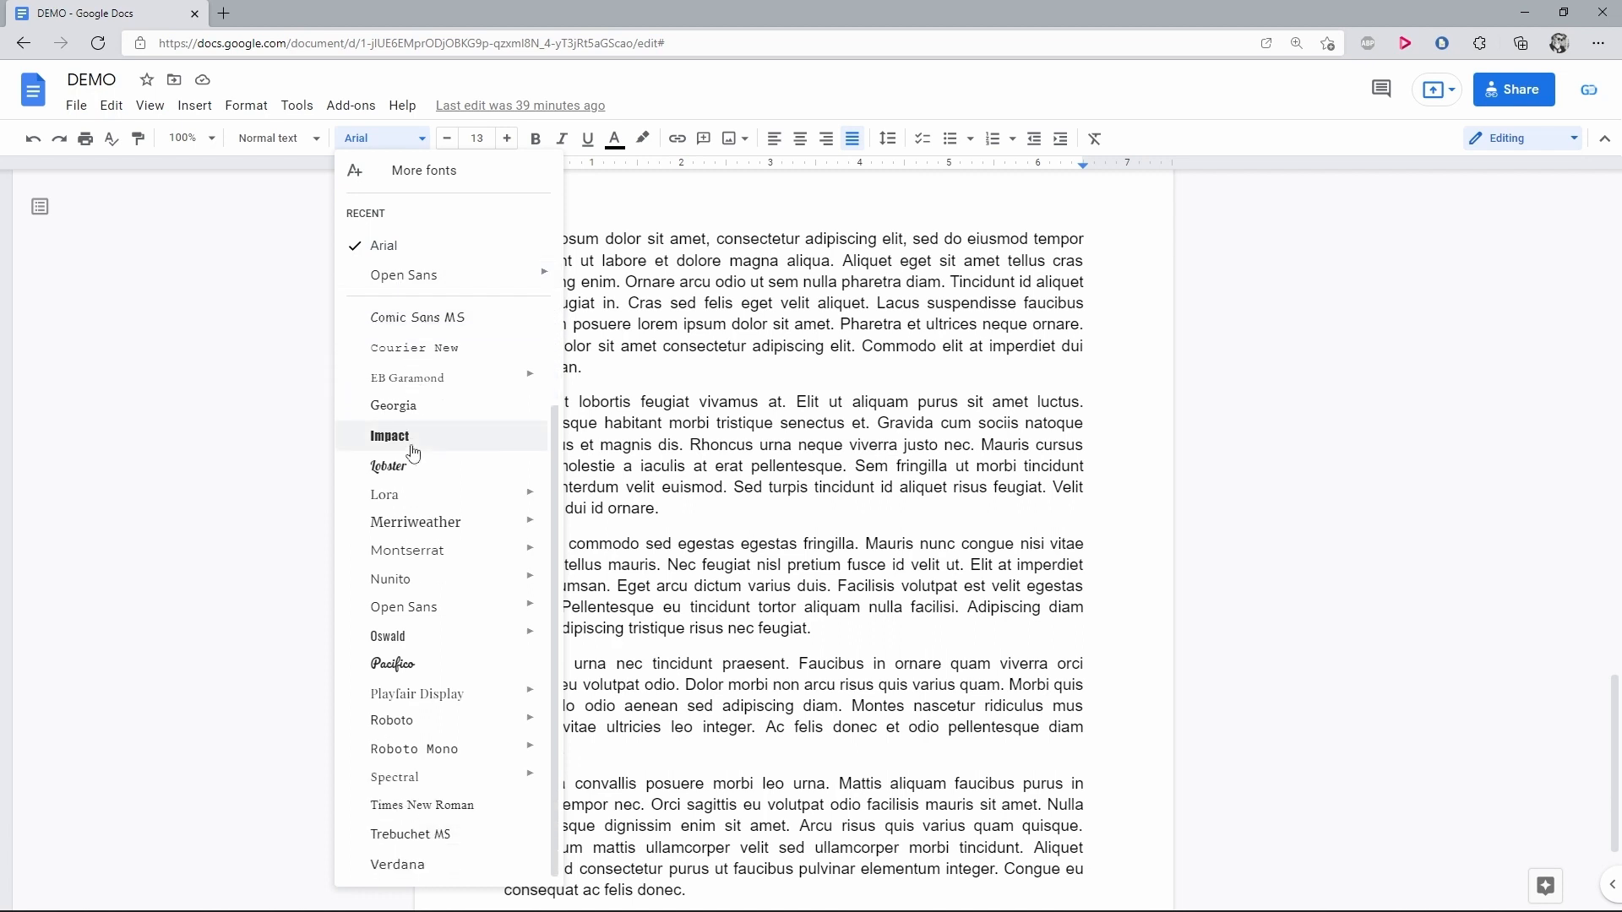
left_click(634, 431)
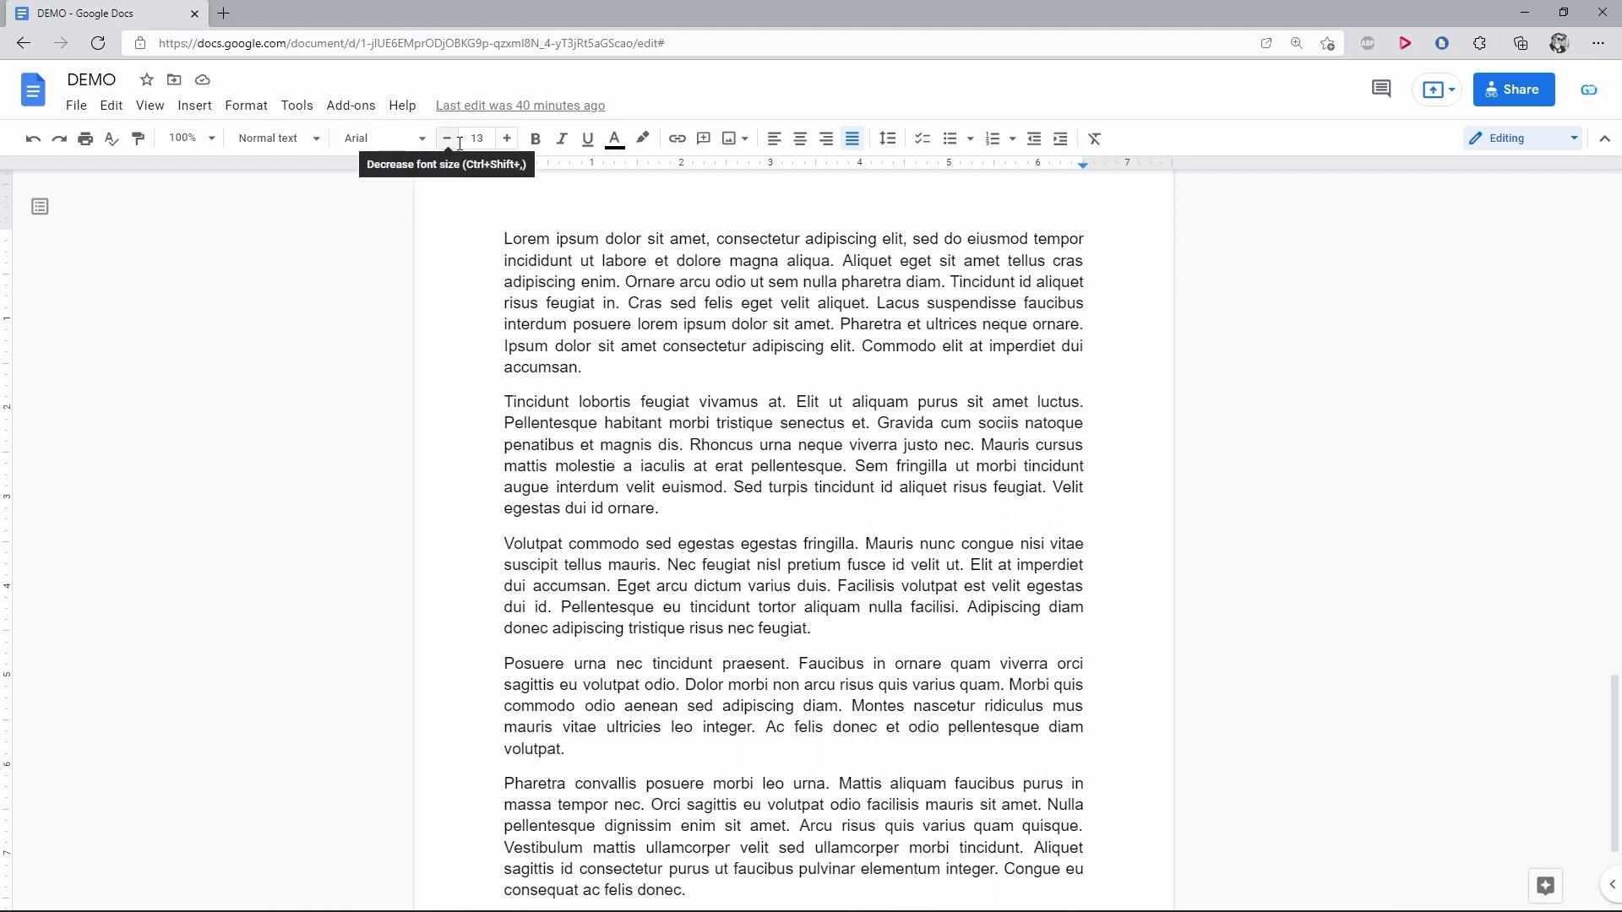
left_click(403, 143)
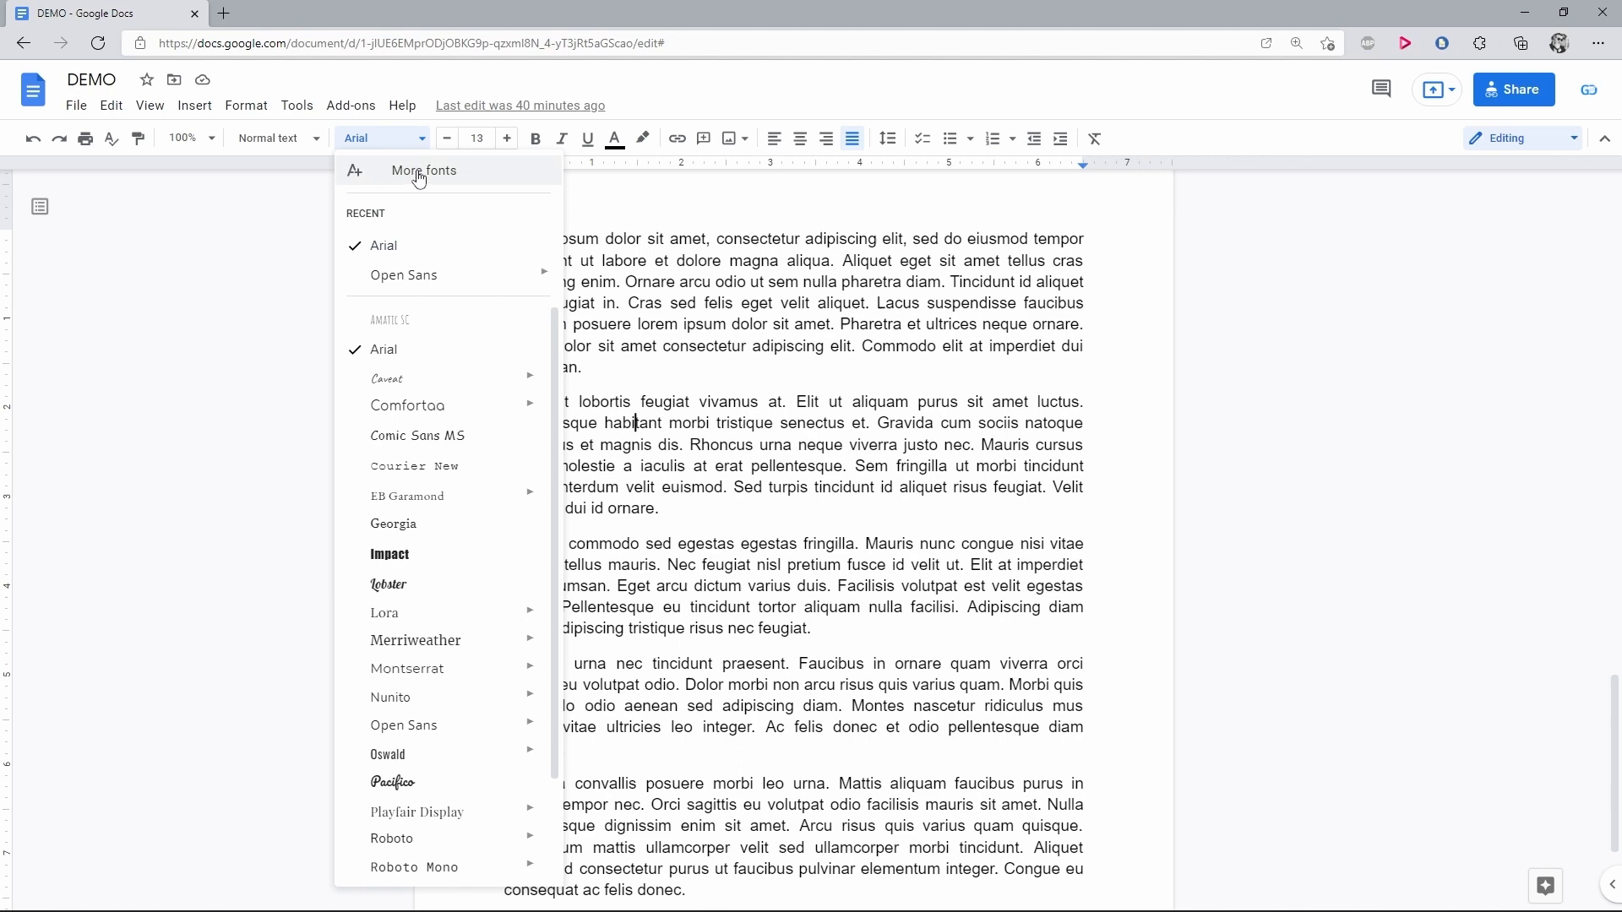
Step: Enter the full Fonts library via More fonts
left_click(420, 175)
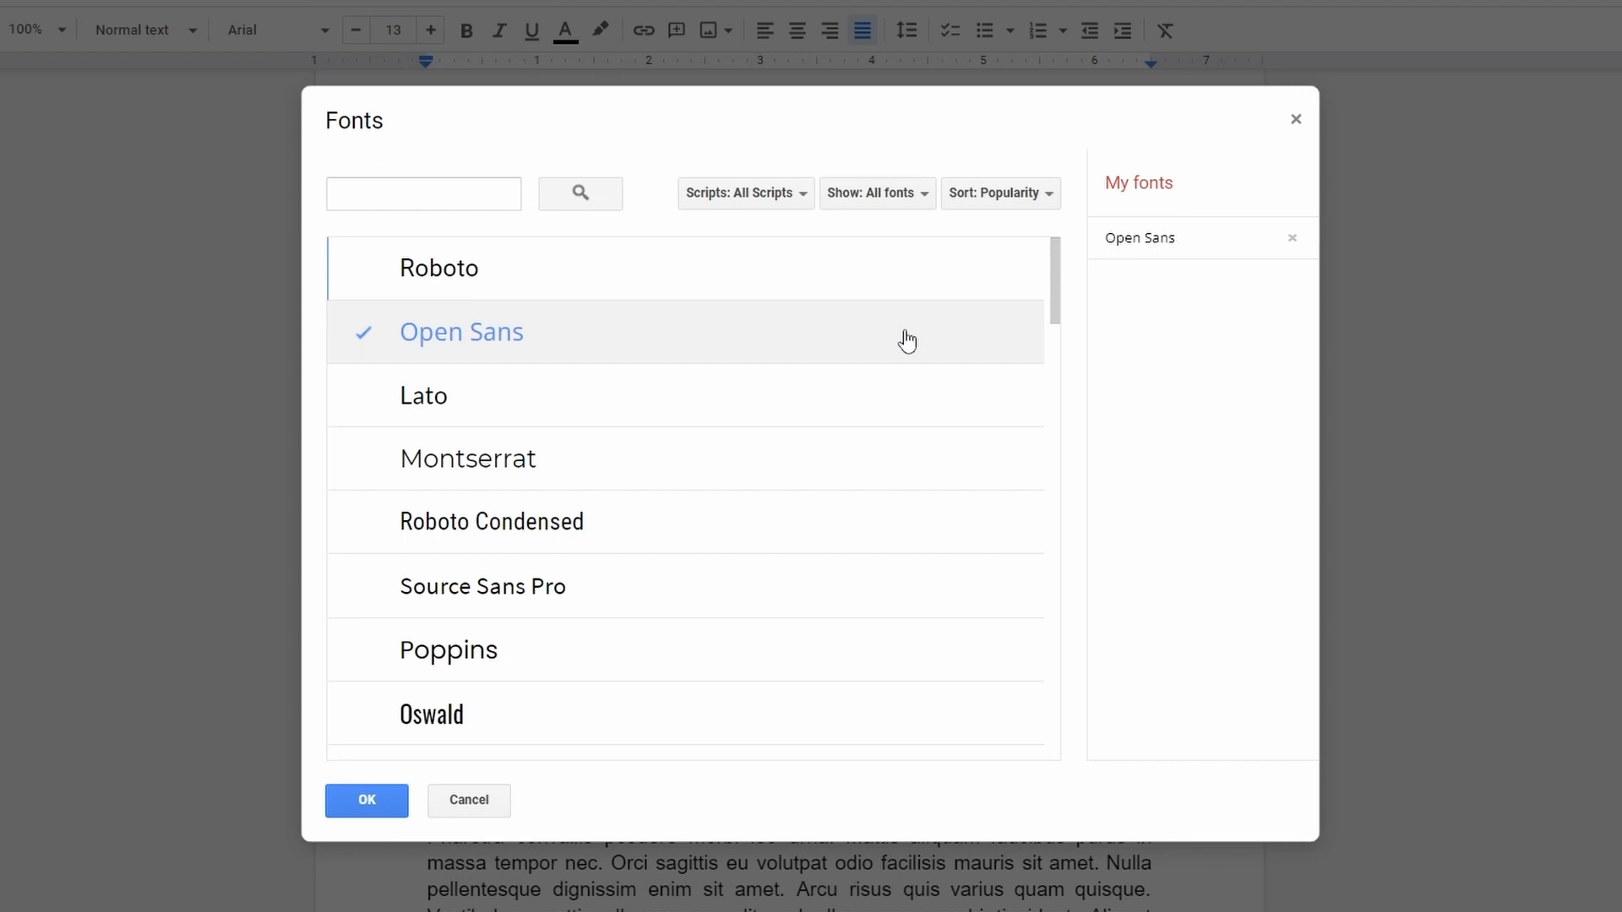
scroll(907, 339, "down", 2)
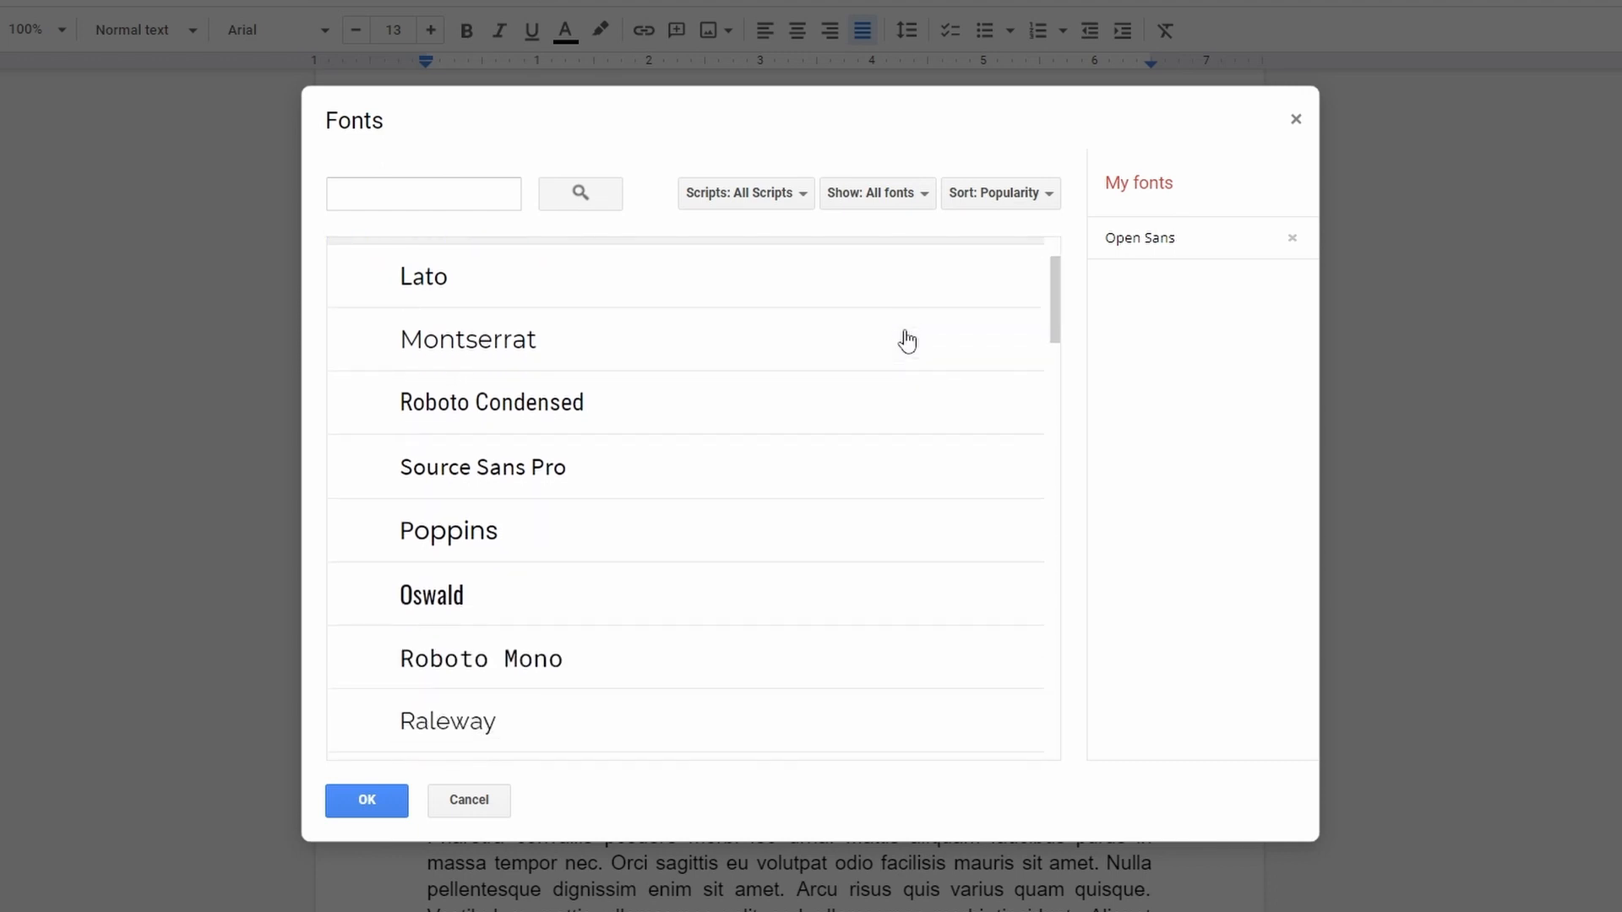
scroll(908, 340, "down", 2)
scroll(908, 340, "down", 2)
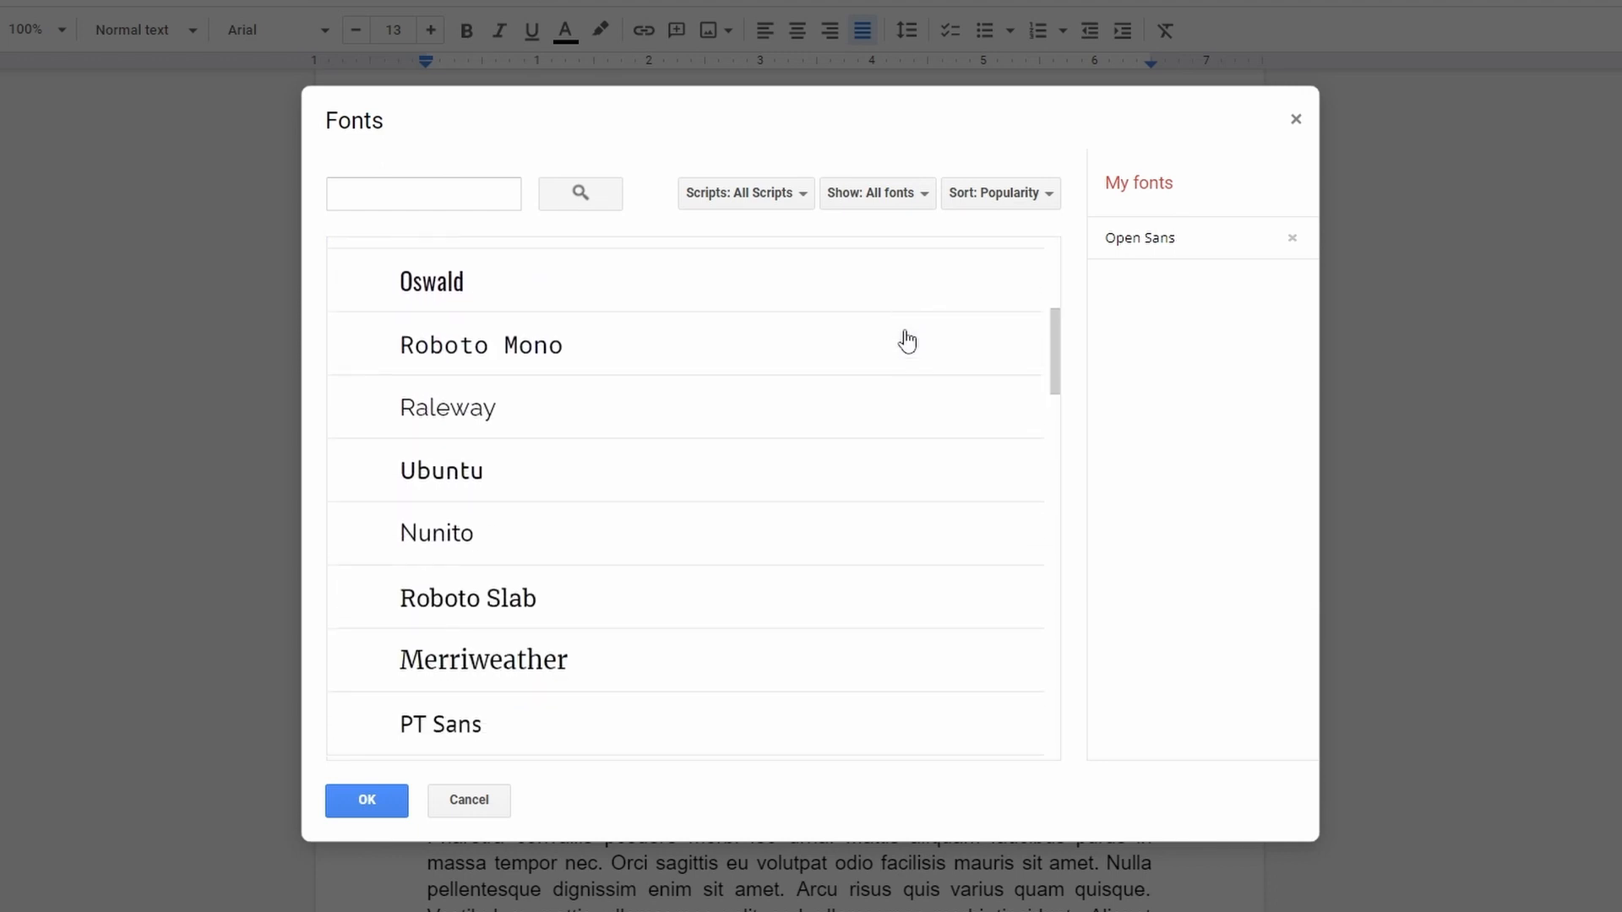
scroll(907, 340, "down", 2)
scroll(907, 341, "down", 1)
scroll(907, 340, "down", 2)
scroll(908, 340, "down", 2)
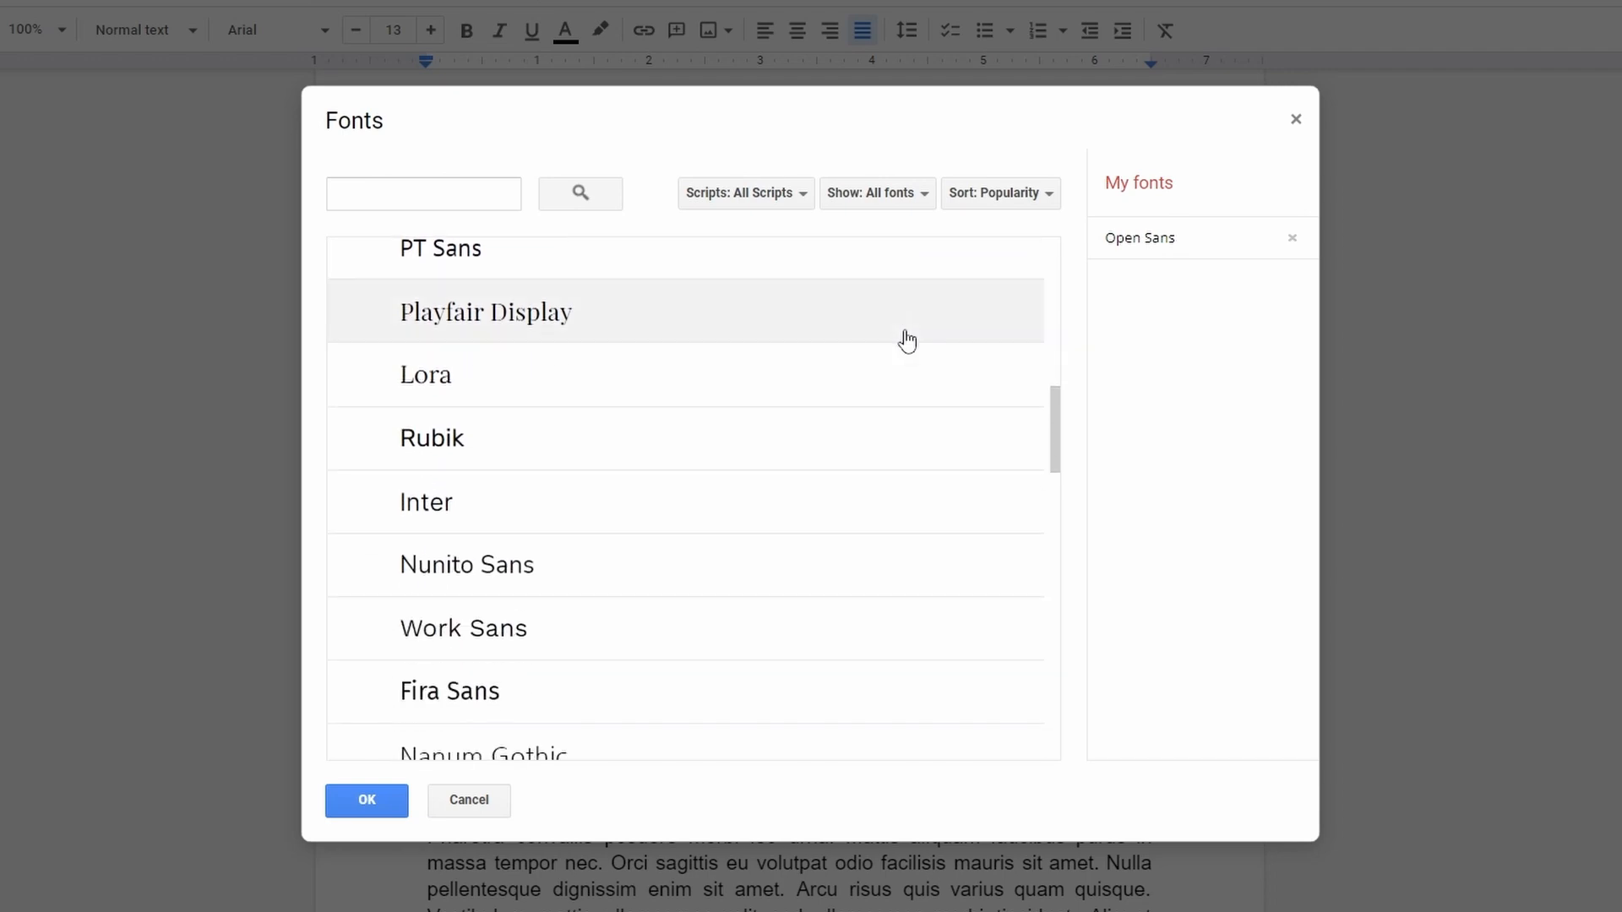
scroll(907, 340, "down", 2)
scroll(908, 340, "down", 1)
scroll(889, 385, "down", 1)
scroll(887, 385, "down", 1)
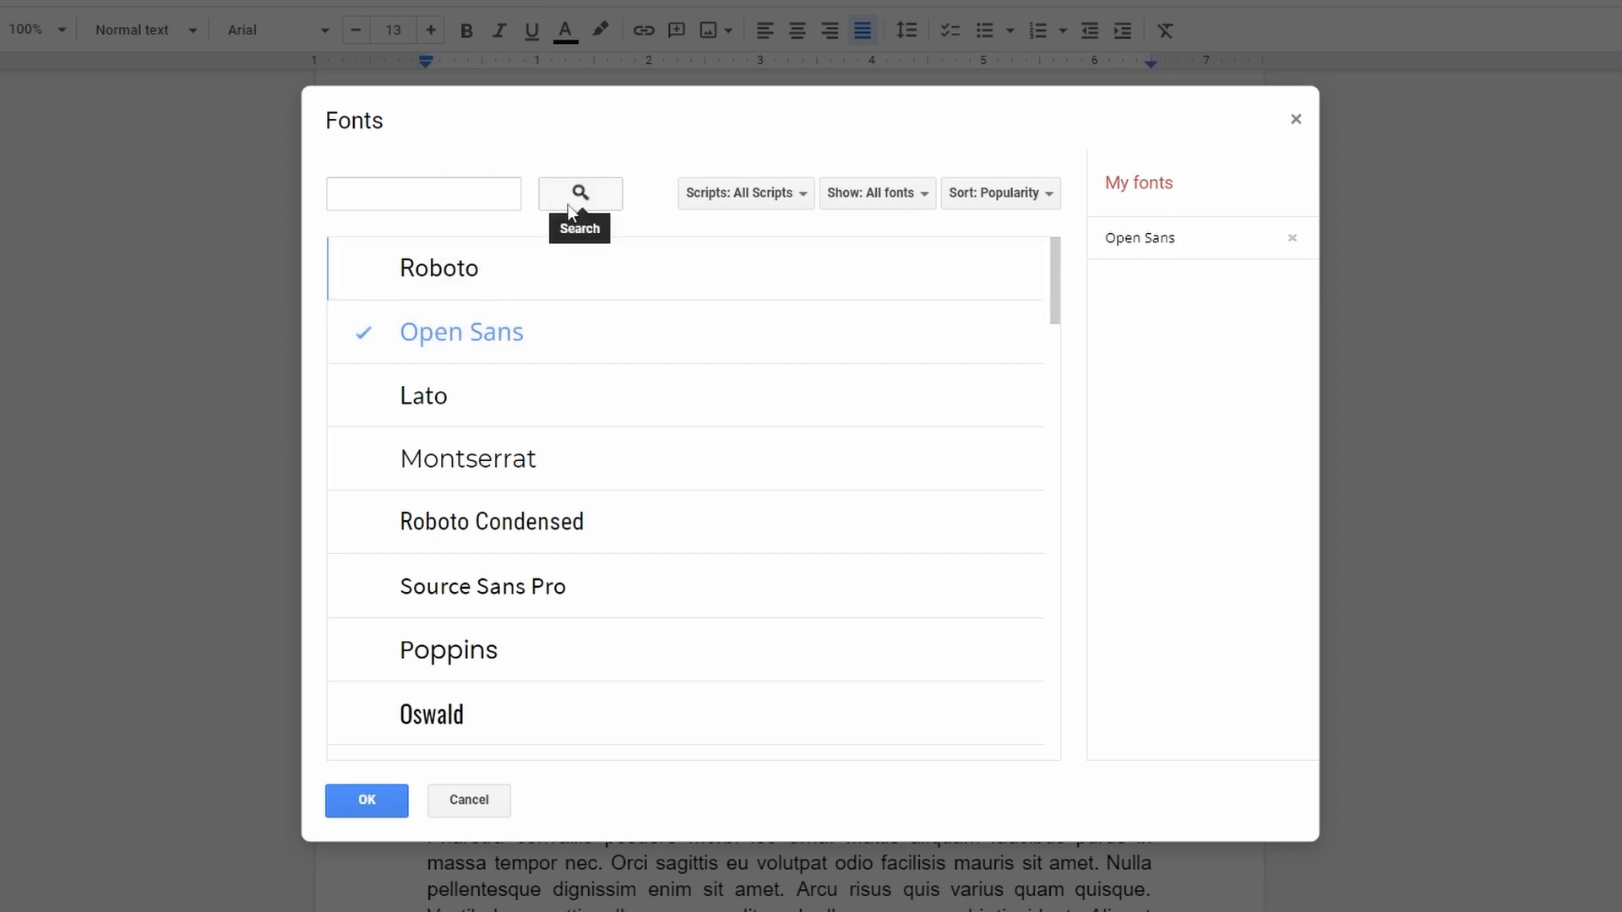
scroll(649, 564, "down", 4)
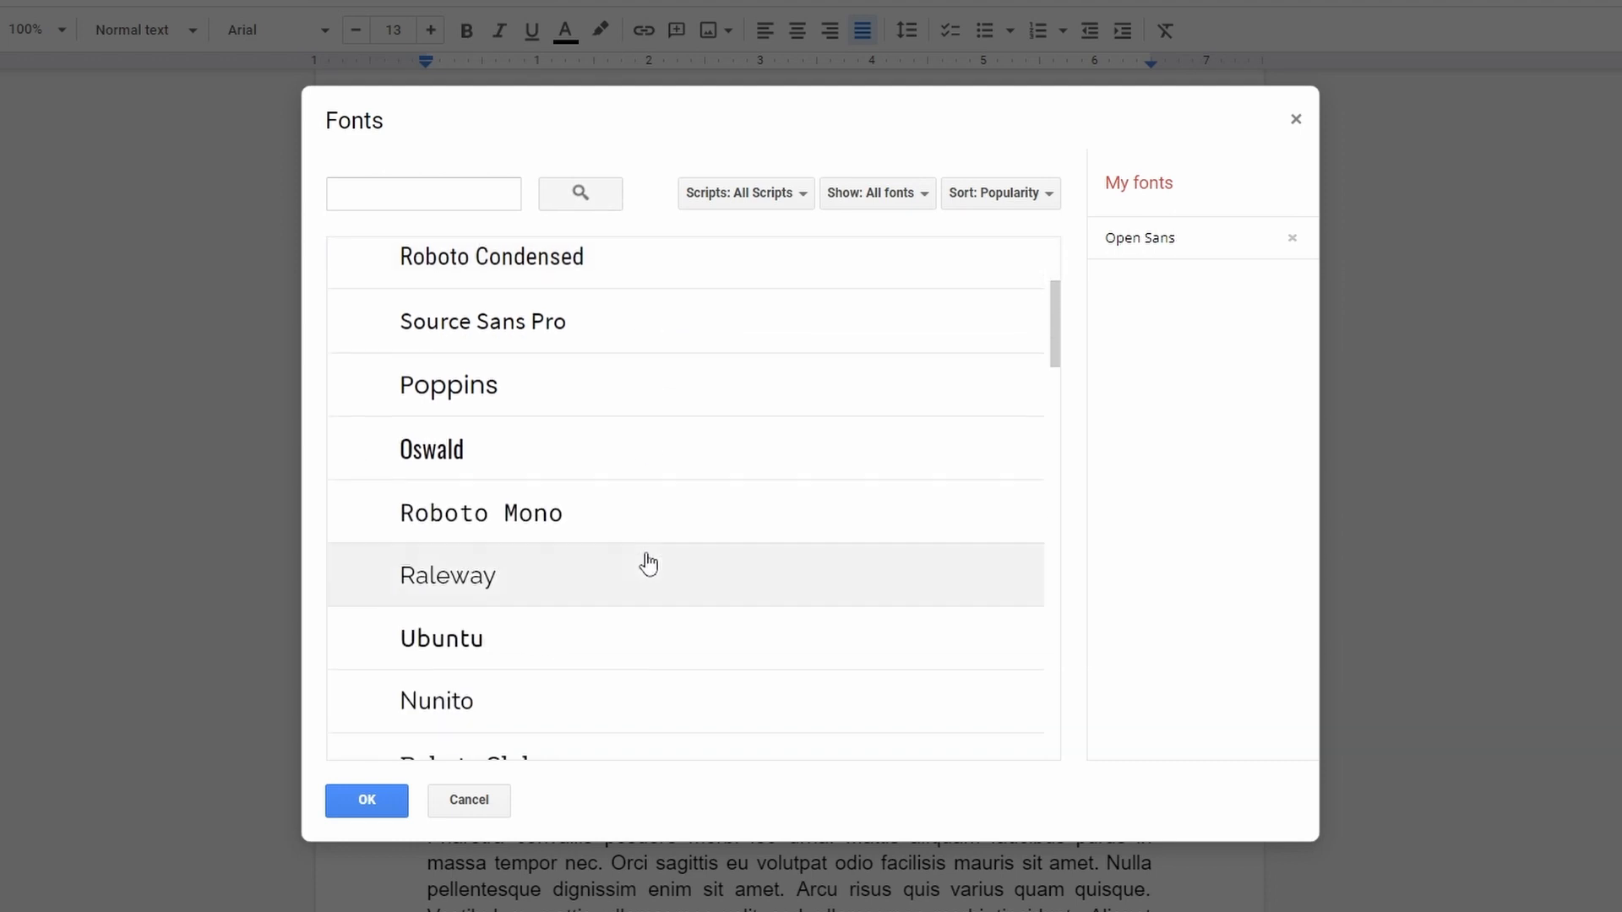
scroll(649, 564, "down", 4)
scroll(649, 563, "down", 1)
scroll(649, 564, "down", 3)
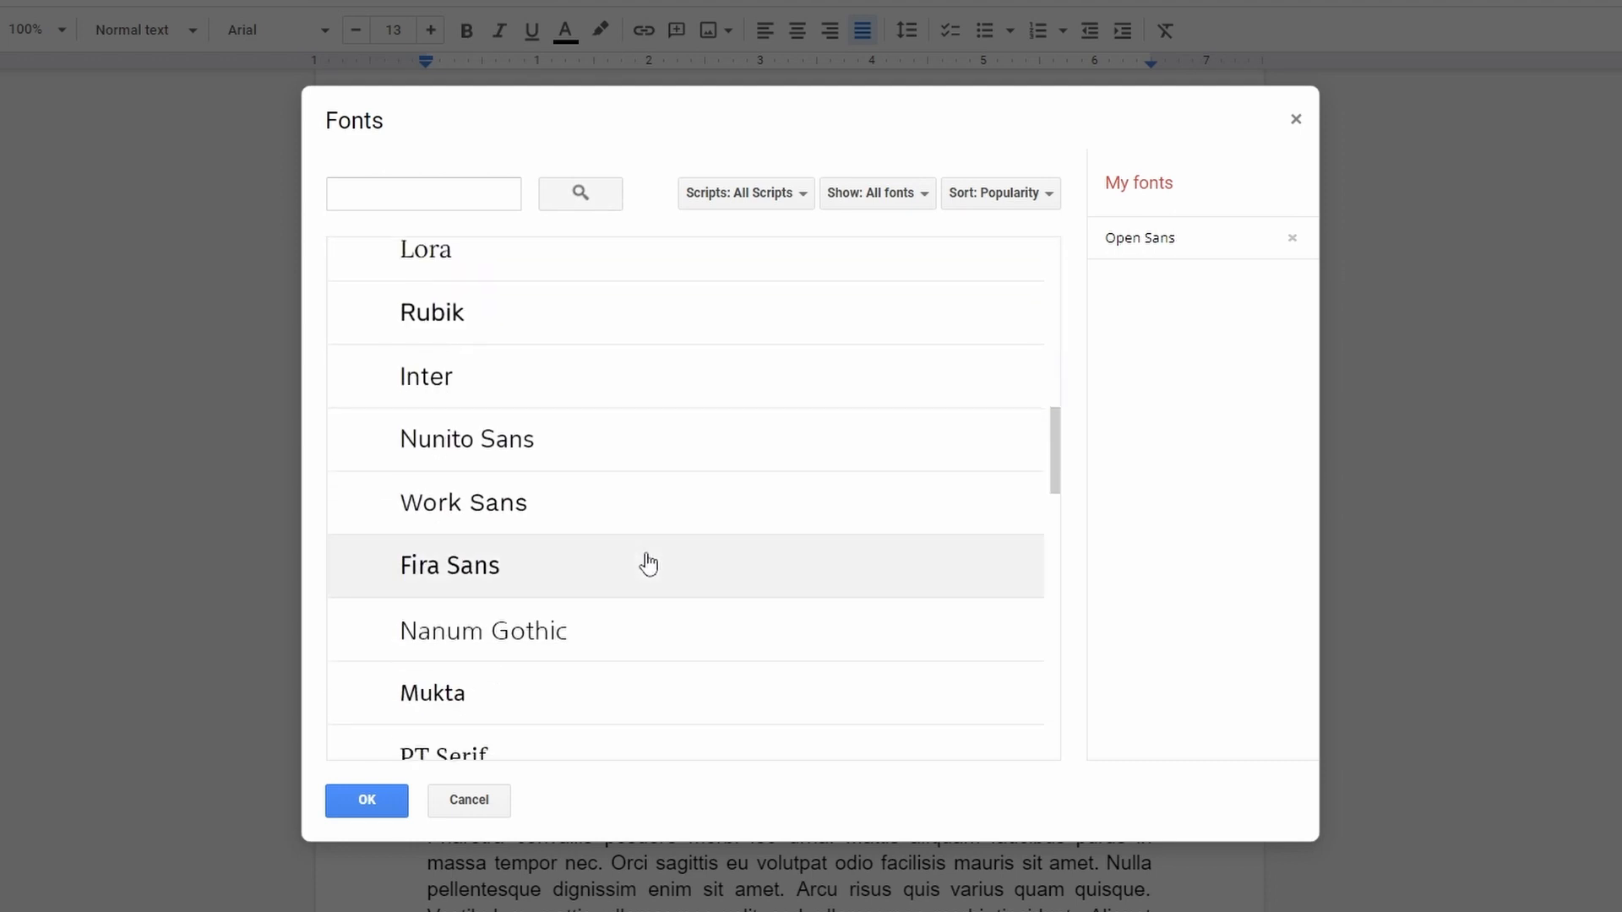
scroll(649, 563, "down", 3)
scroll(648, 564, "down", 3)
scroll(649, 564, "down", 2)
scroll(649, 564, "down", 3)
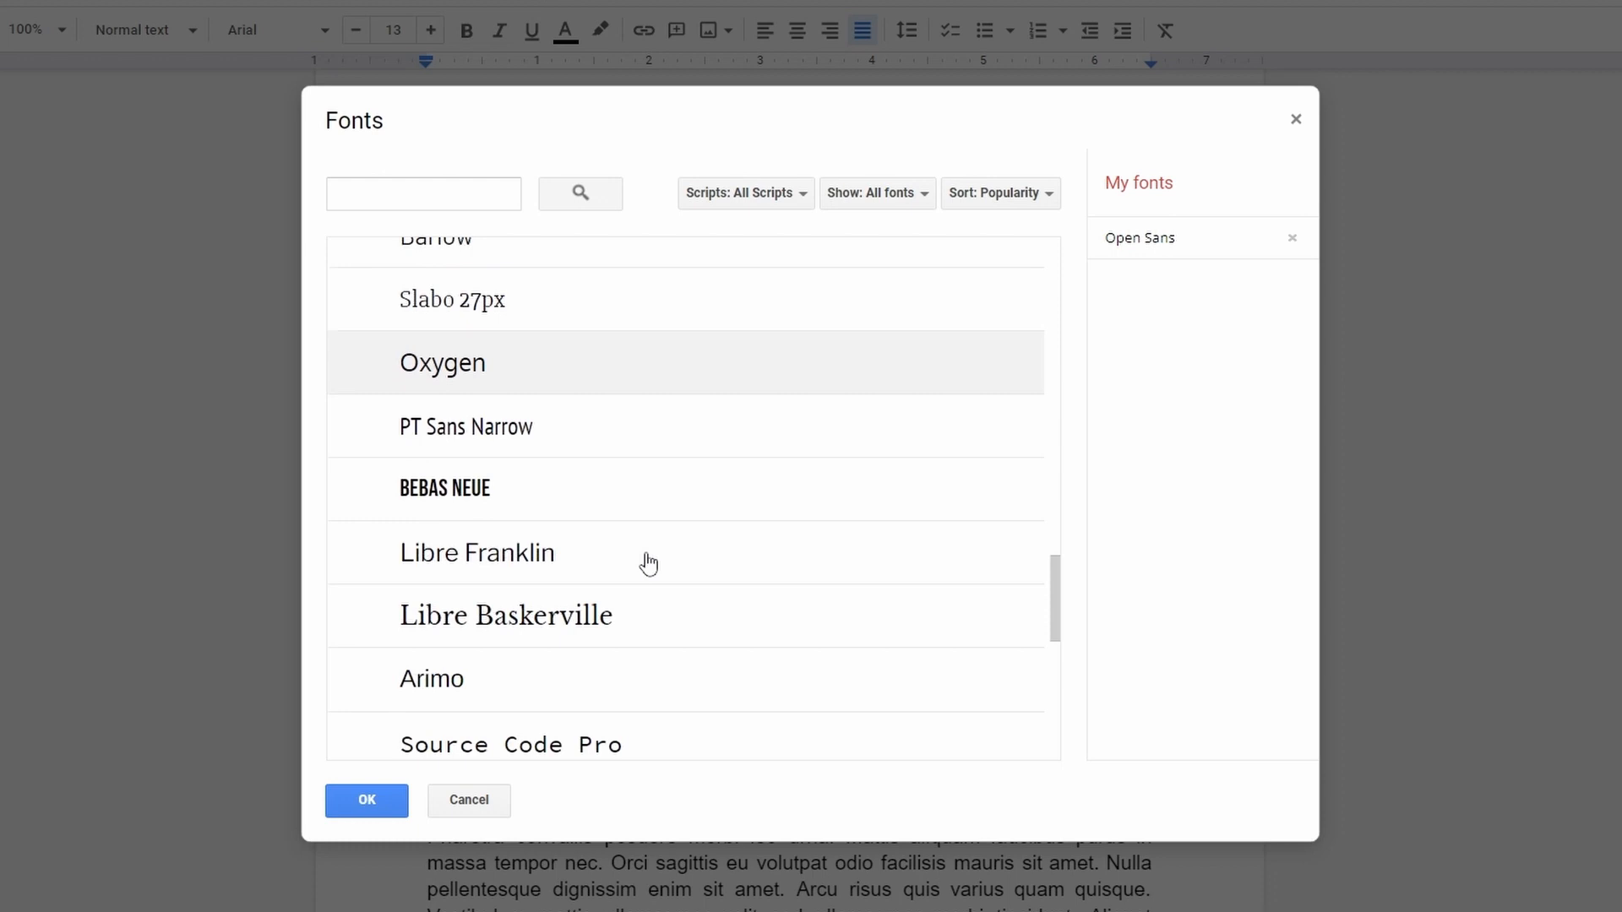
scroll(648, 565, "down", 2)
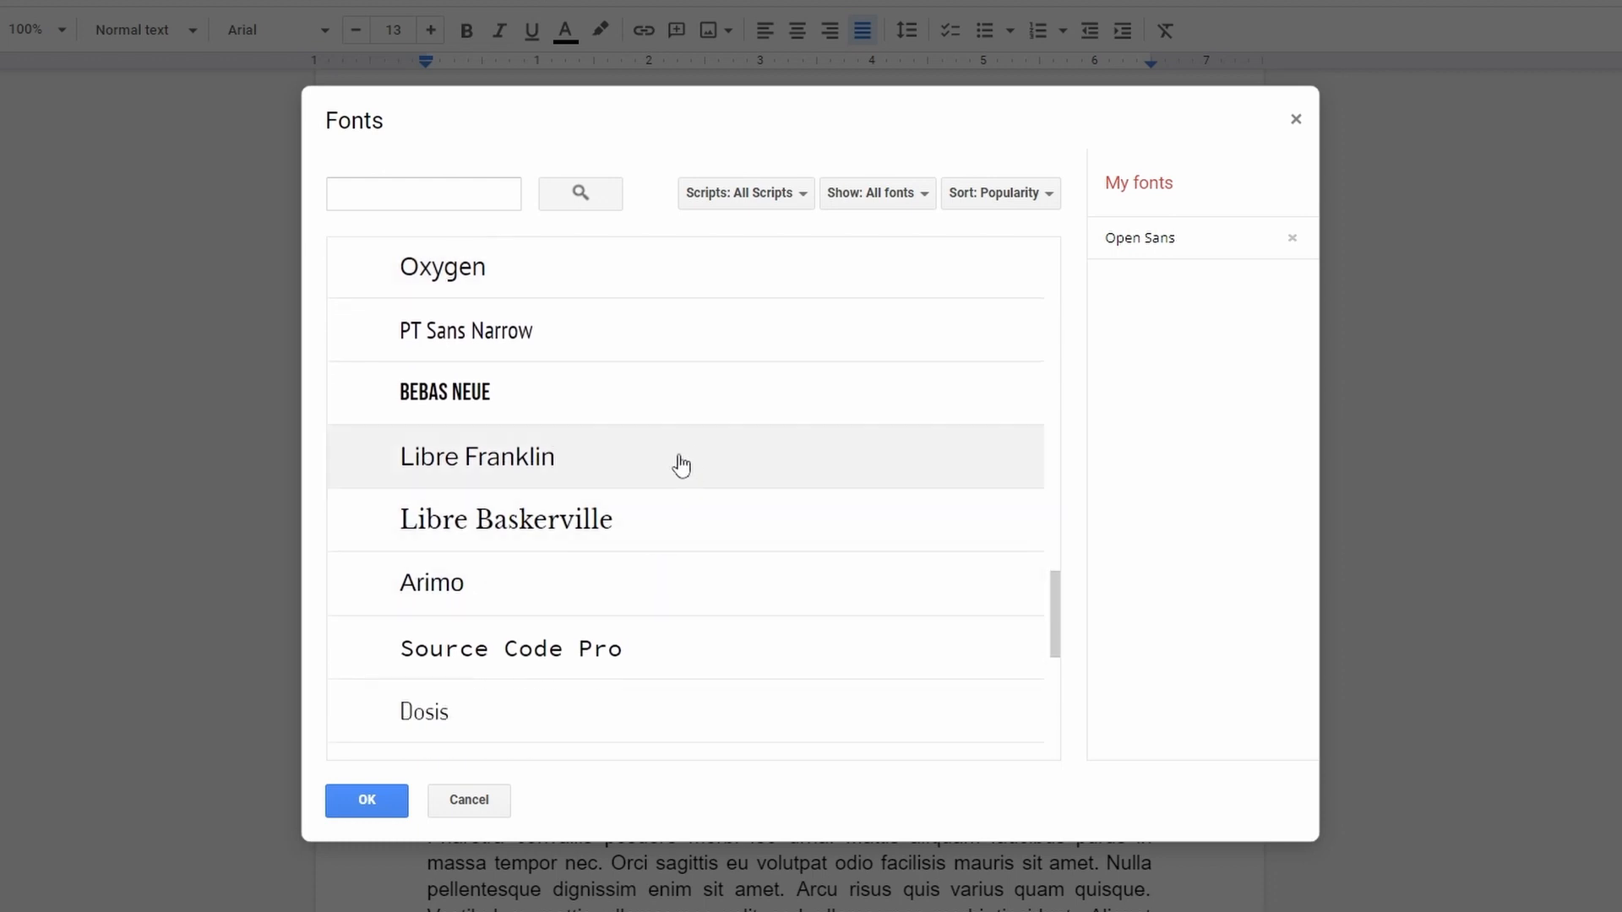
Step: Check Bebas Neue and Libre Baskerville so they join My fonts
left_click(725, 415)
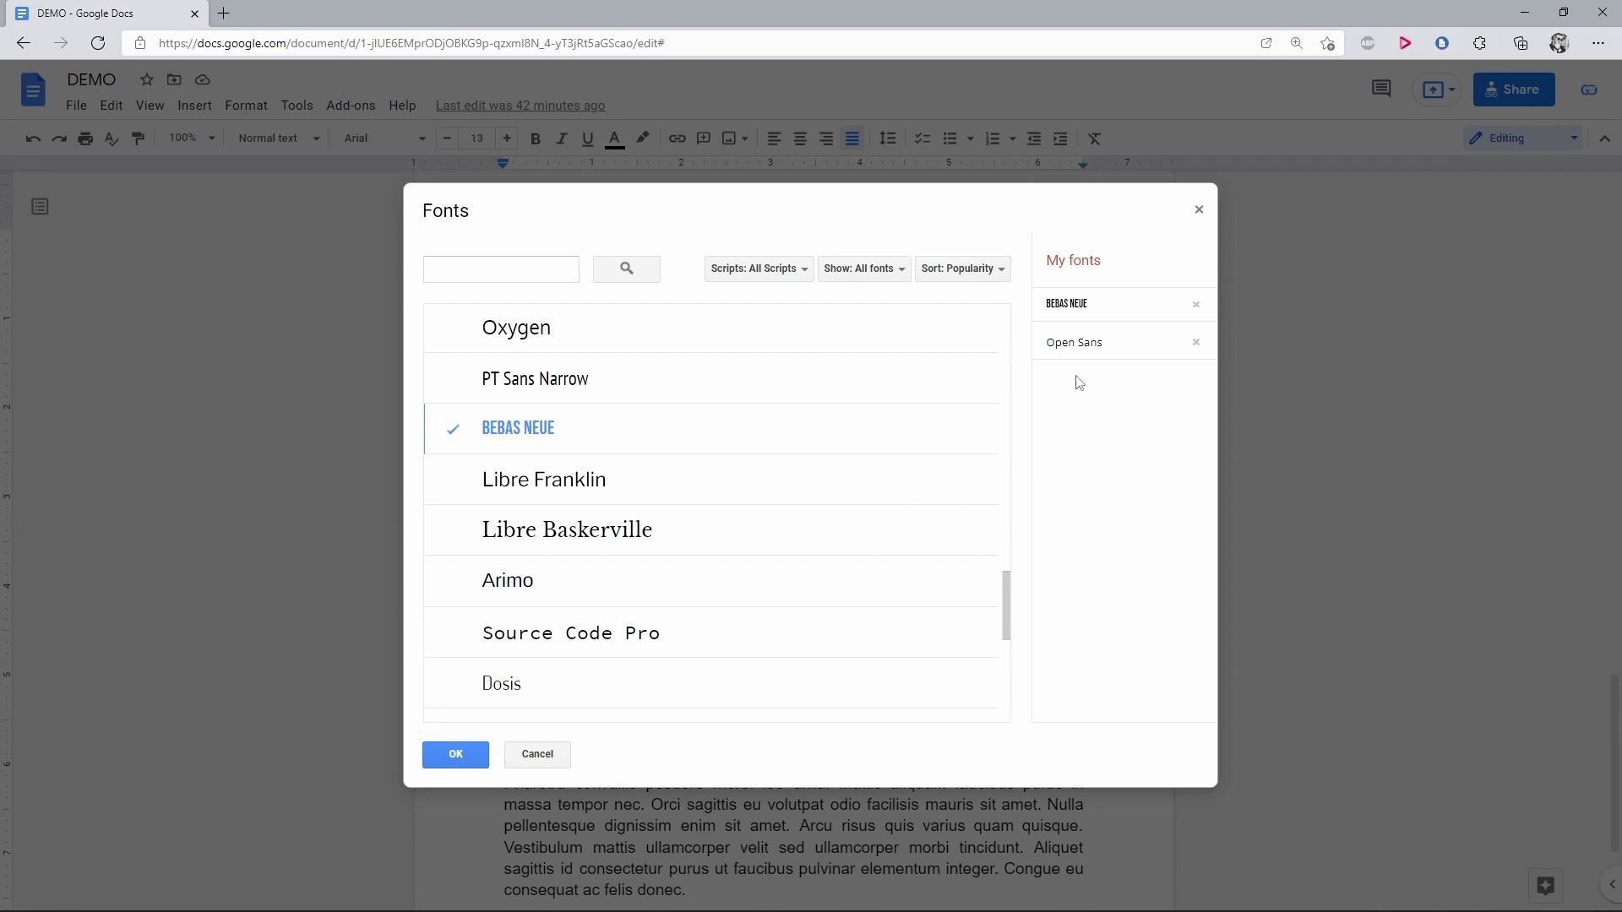
left_click(737, 523)
scroll(735, 522, "down", 5)
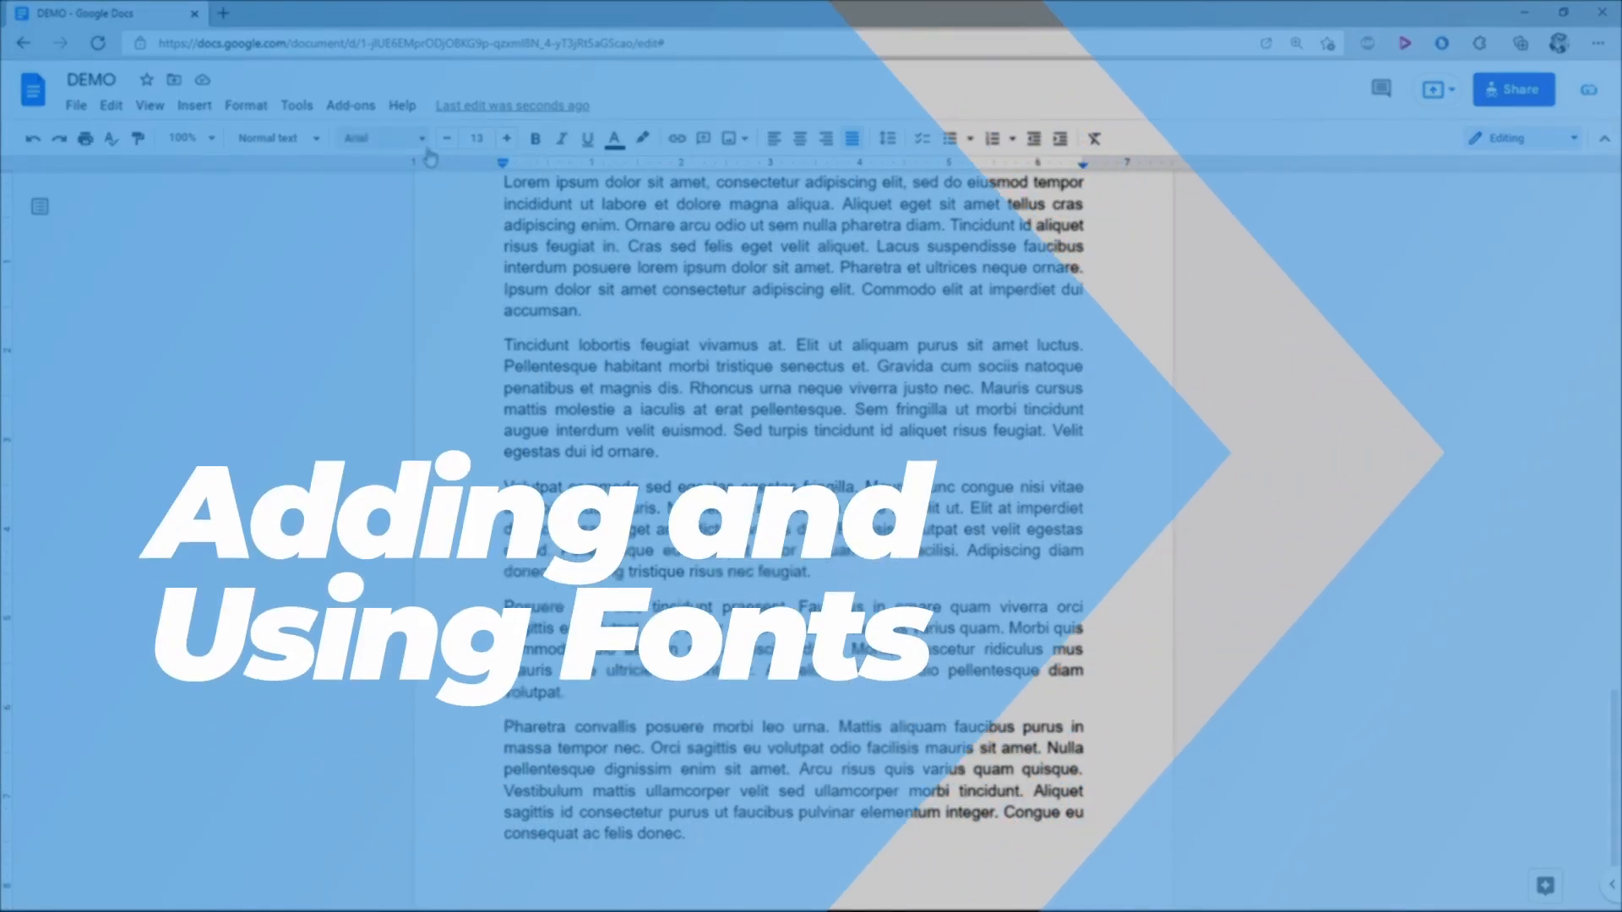
Step: Review the Scripts, Show and Sort filters, keep popularity order, and confirm the added fonts with OK
left_click(421, 137)
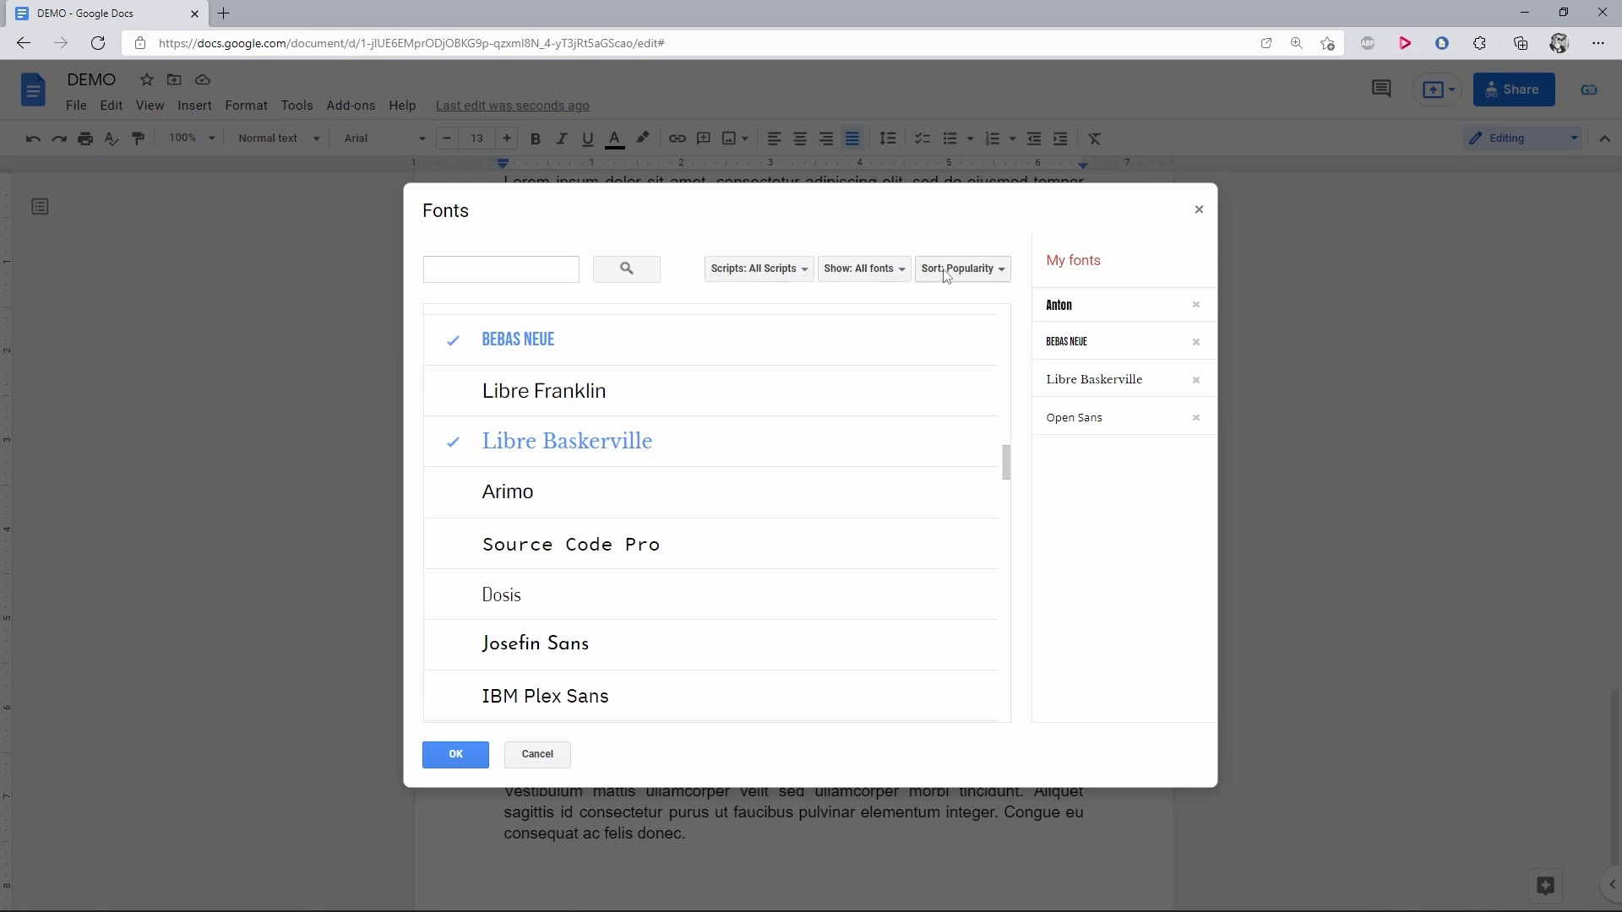
left_click(775, 268)
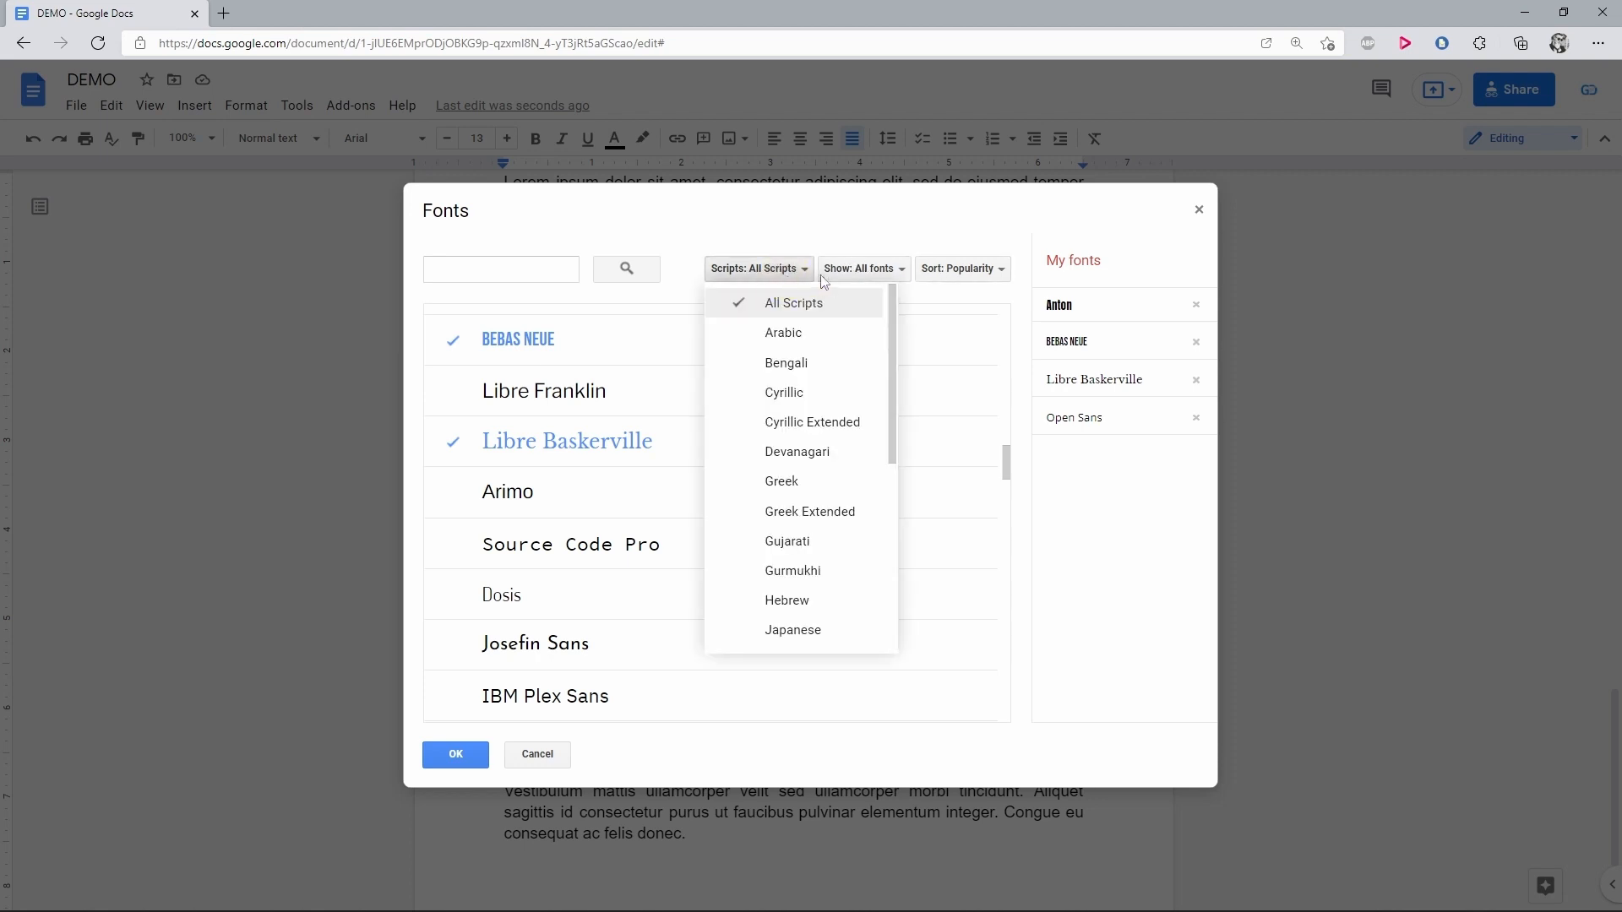
left_click(846, 271)
left_click(961, 269)
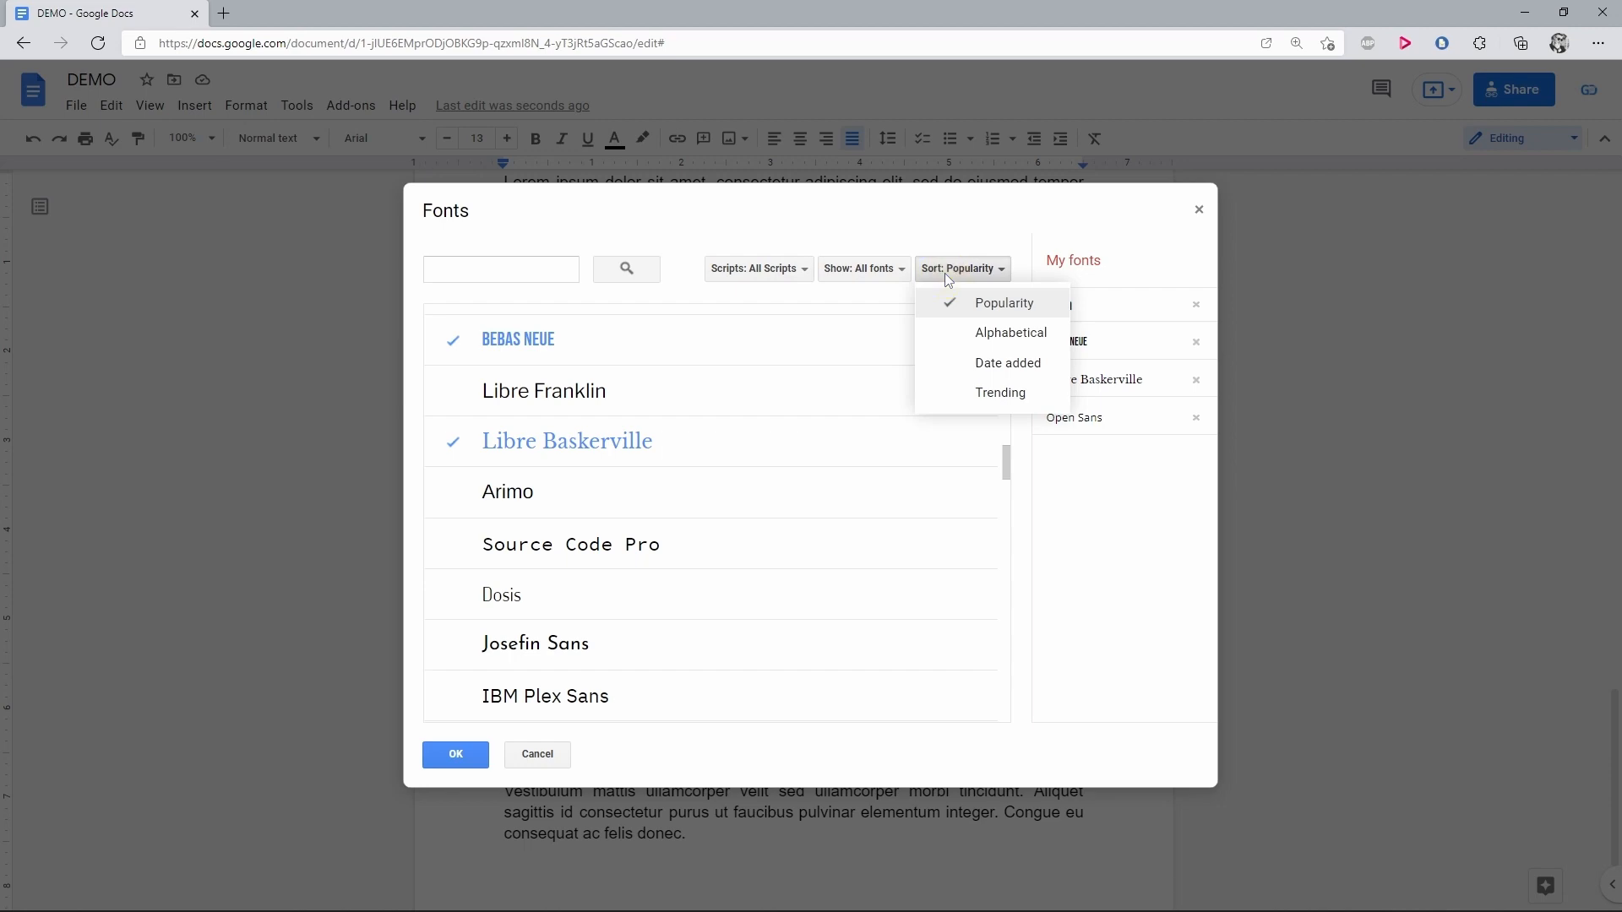
left_click(897, 236)
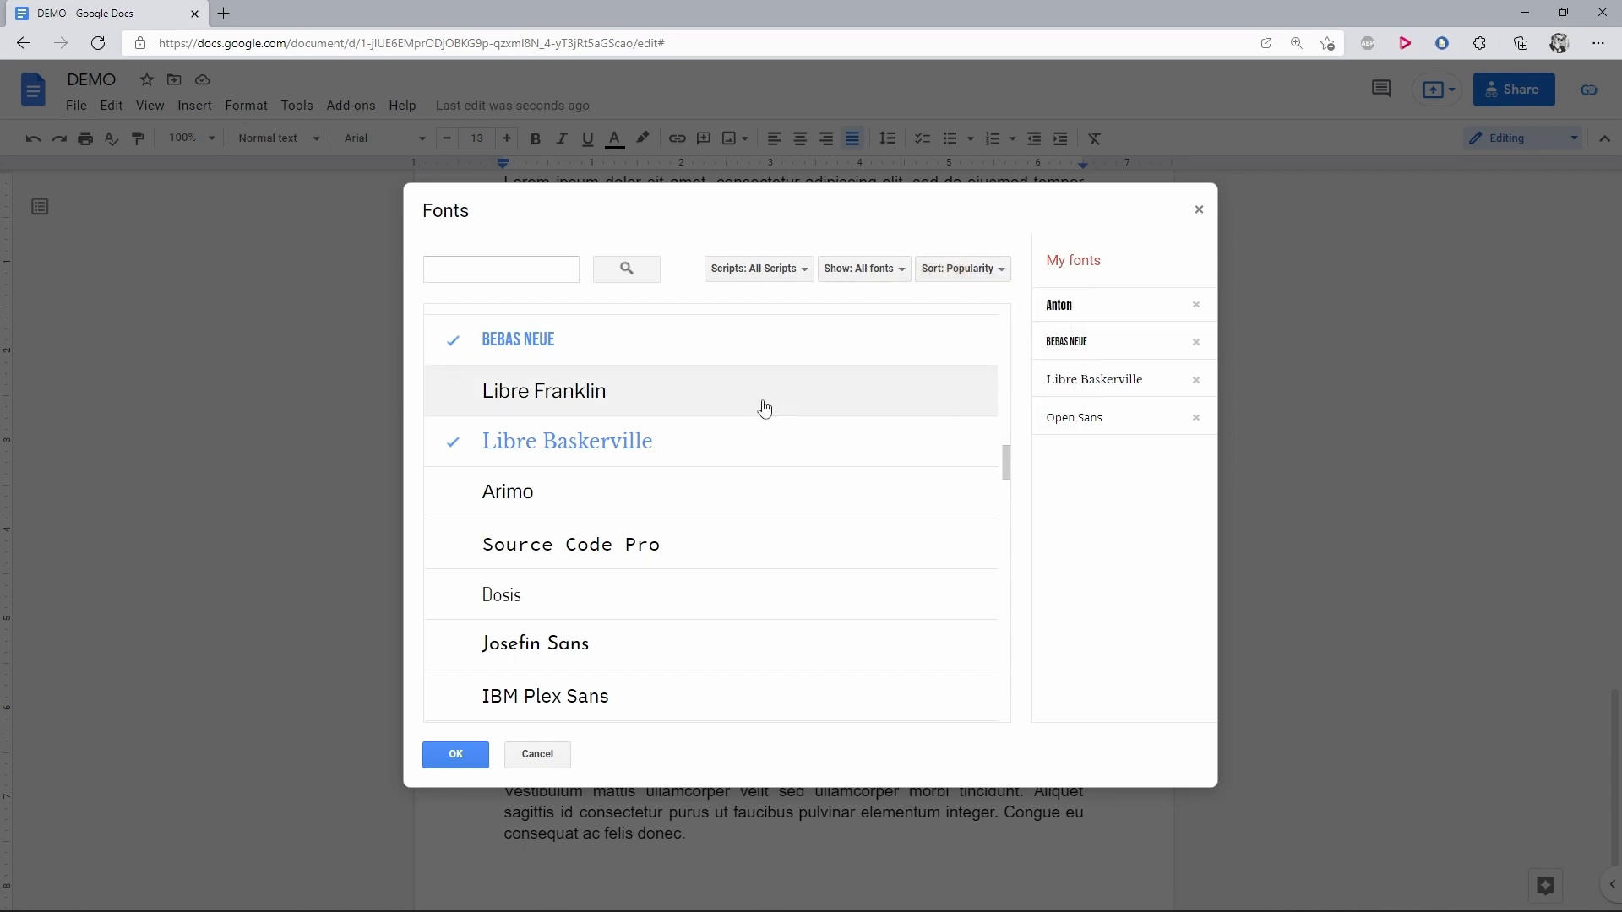
left_click(465, 758)
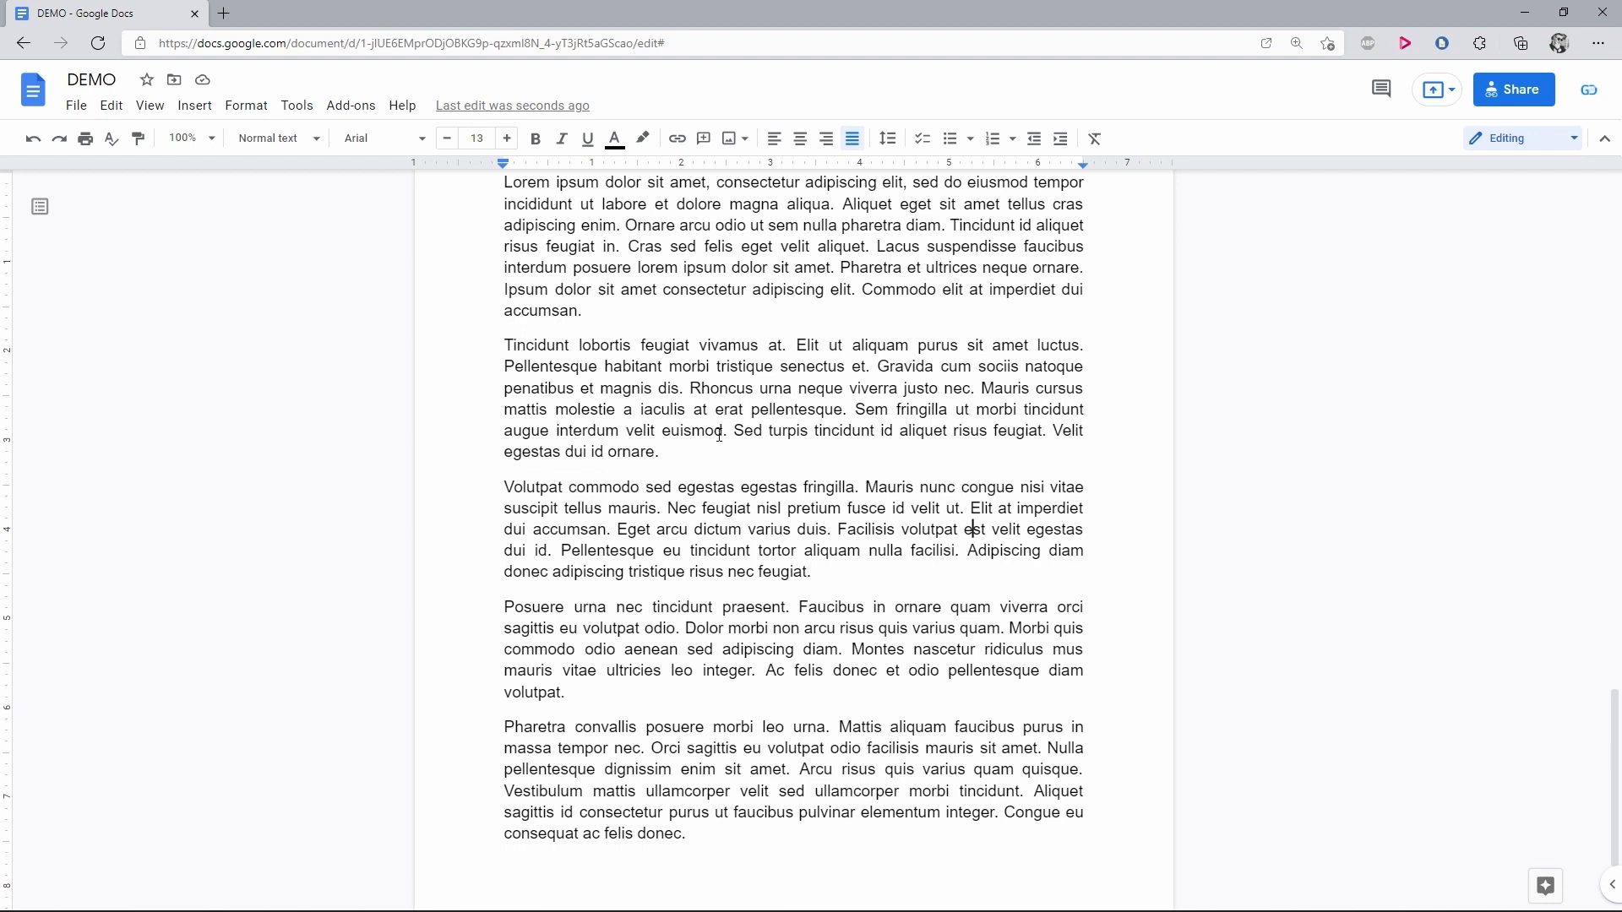
left_click(418, 139)
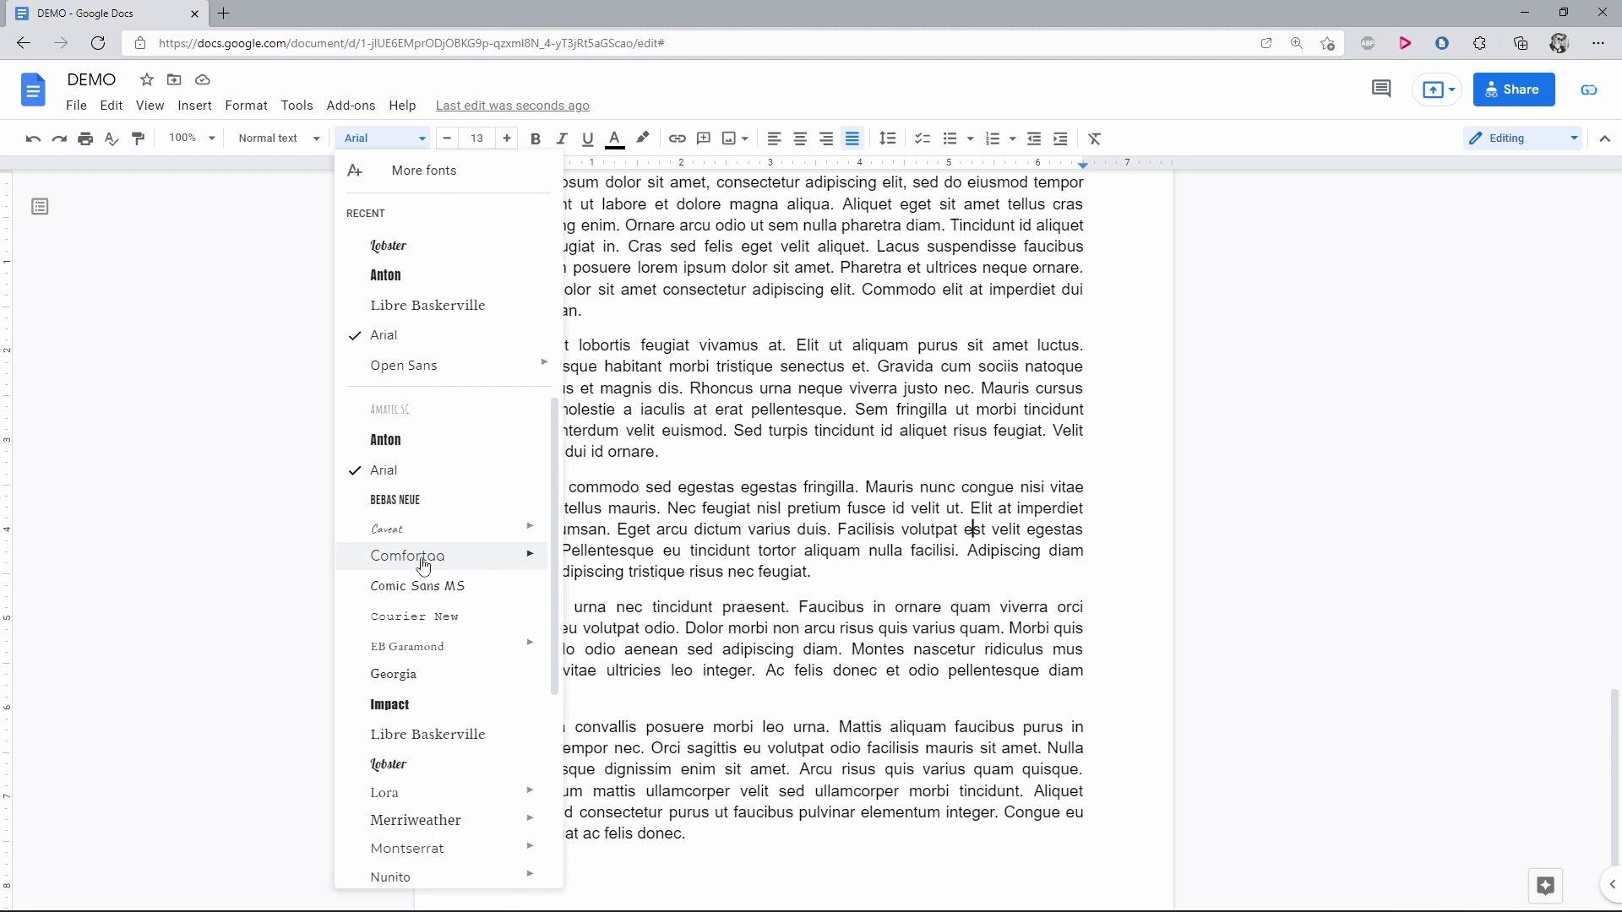
left_click(678, 508)
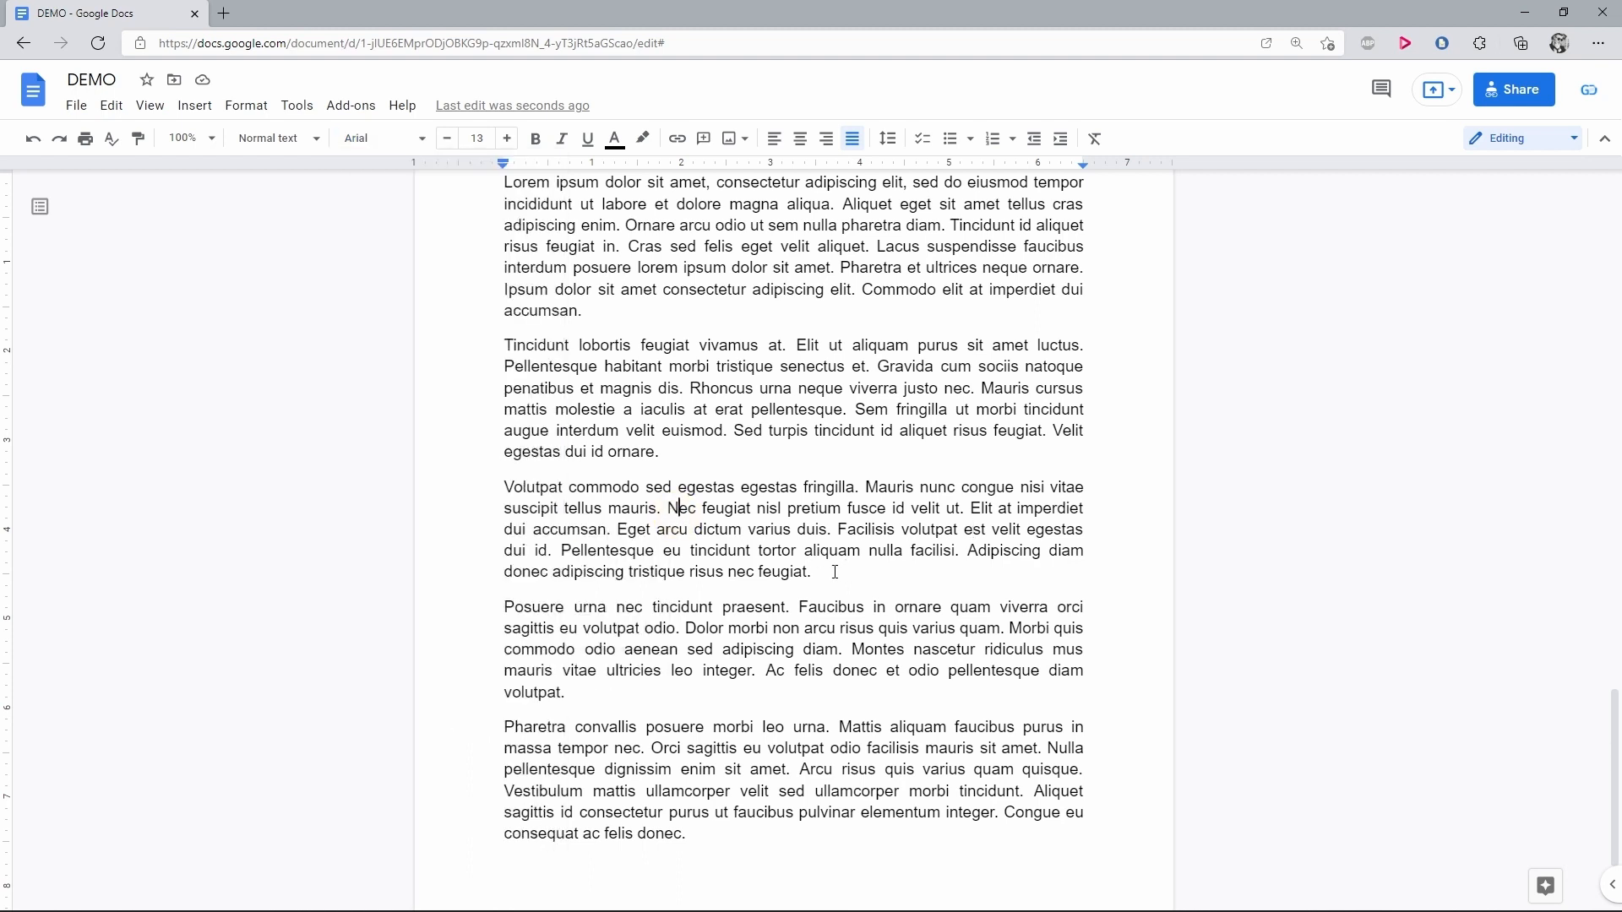
Step: Select the Volutpat commodo paragraph and set it in Anton
left_click_drag(821, 574, 505, 487)
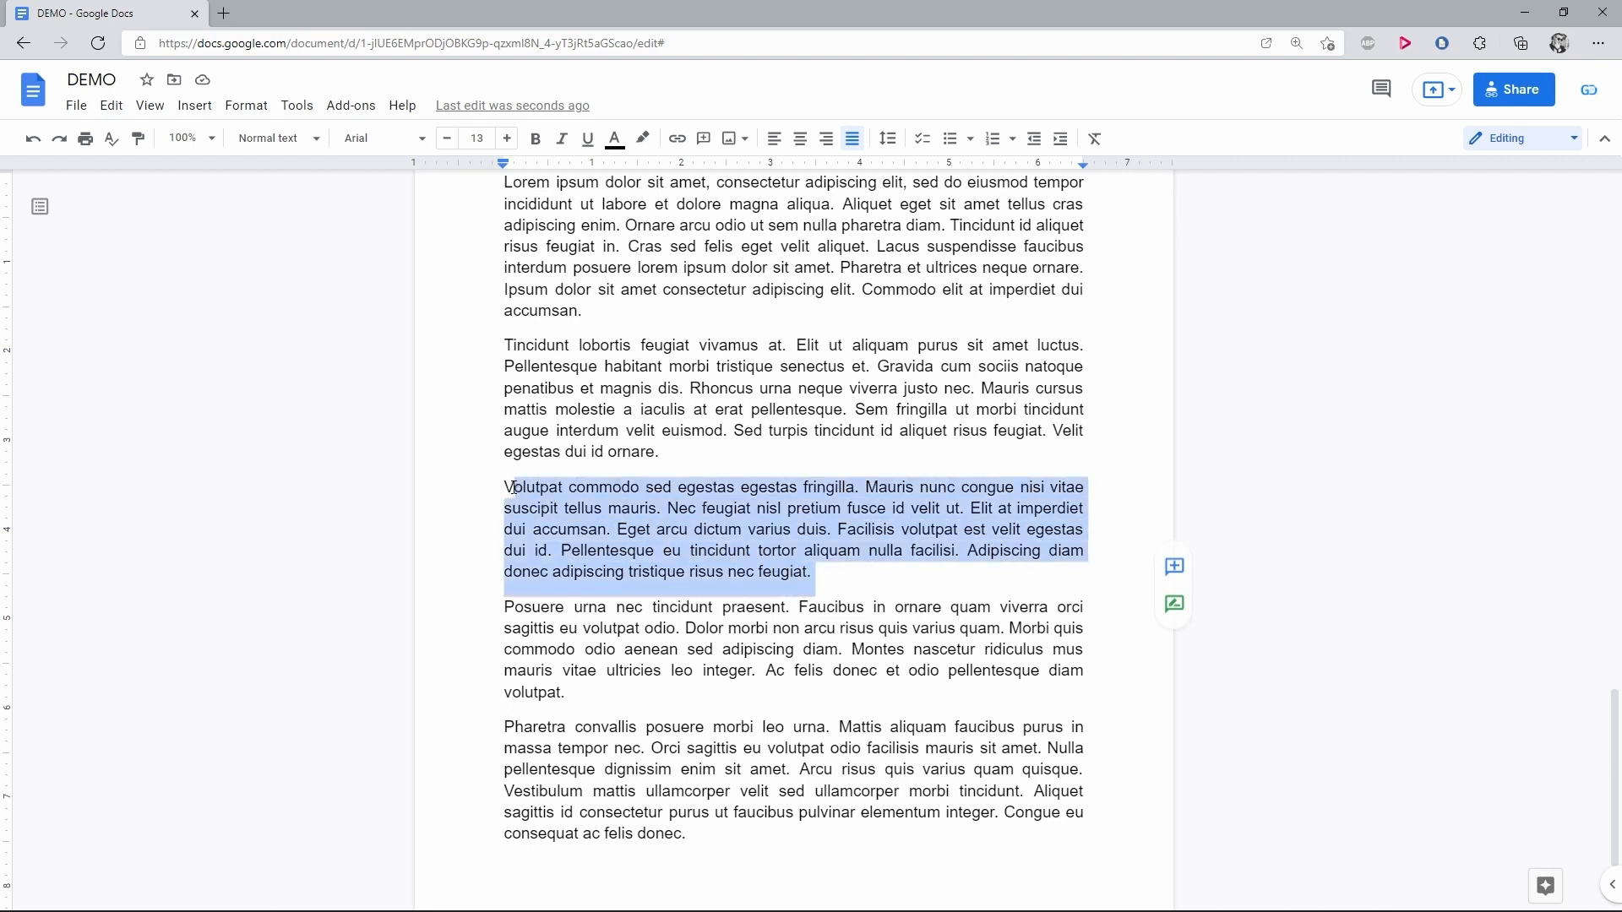
left_click(392, 138)
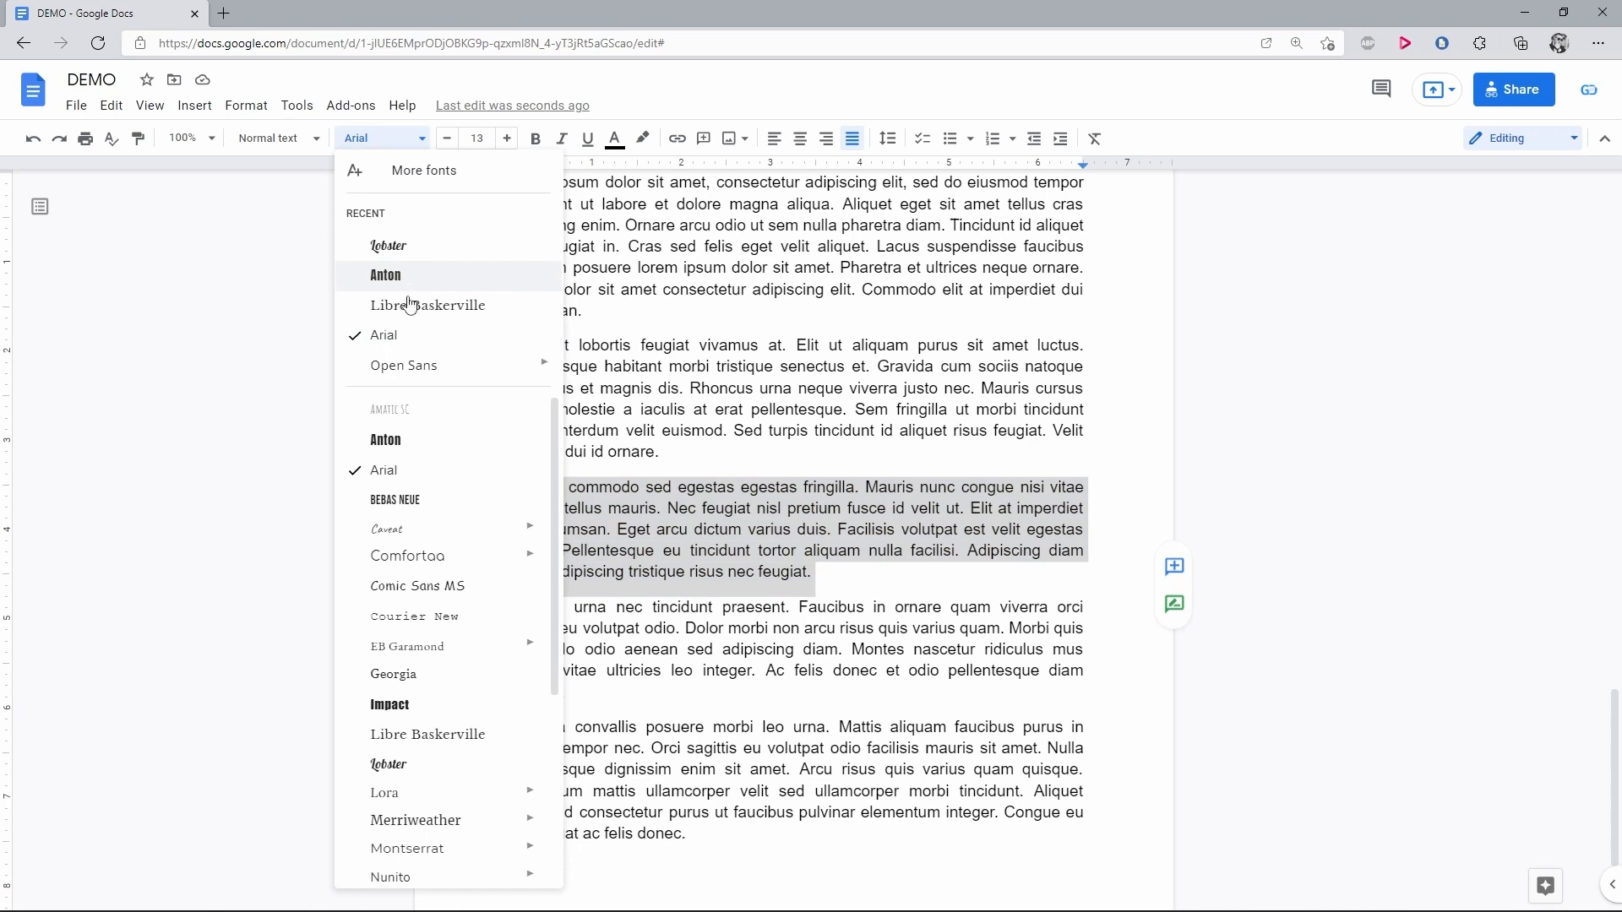
left_click(408, 446)
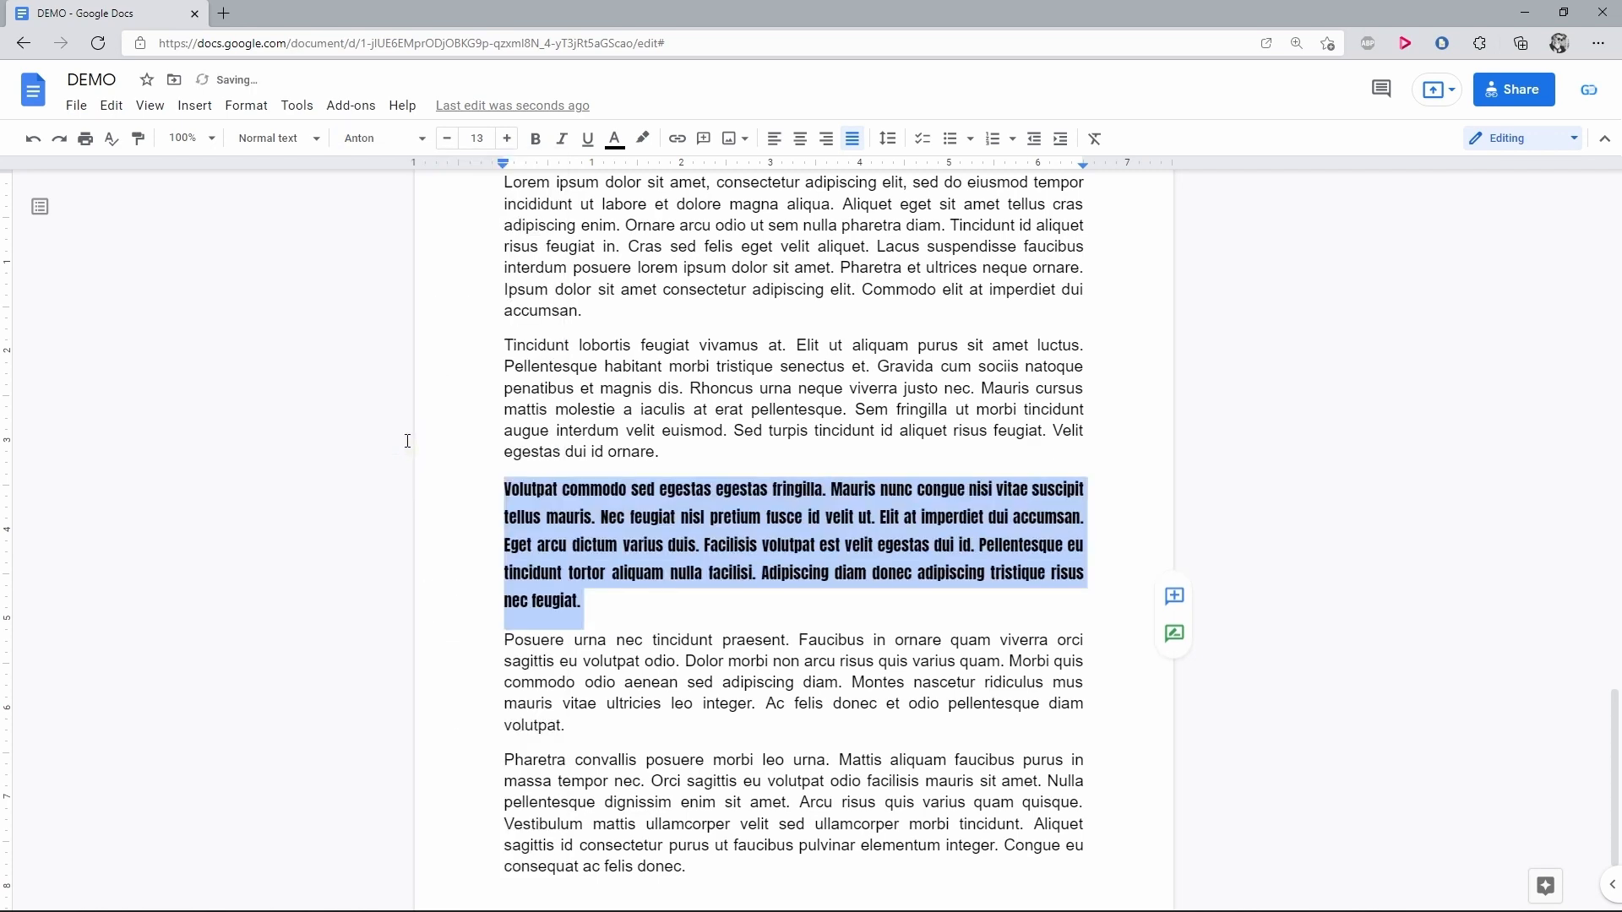
left_click(685, 529)
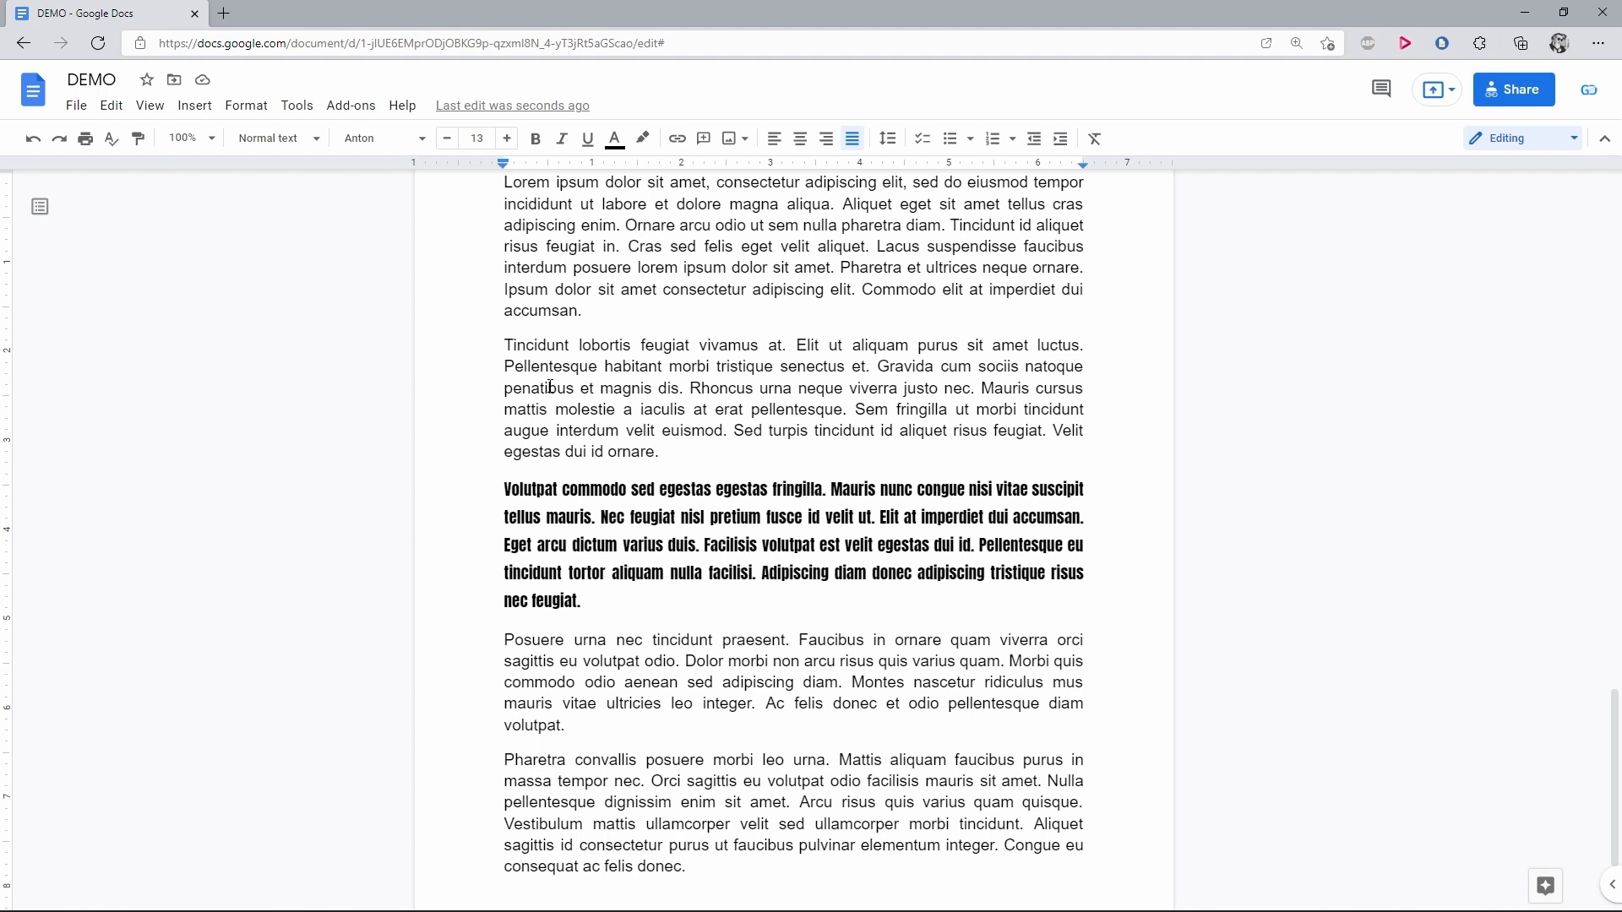
Step: Bring up the font list showing Anton heading the Recent fonts
left_click(358, 138)
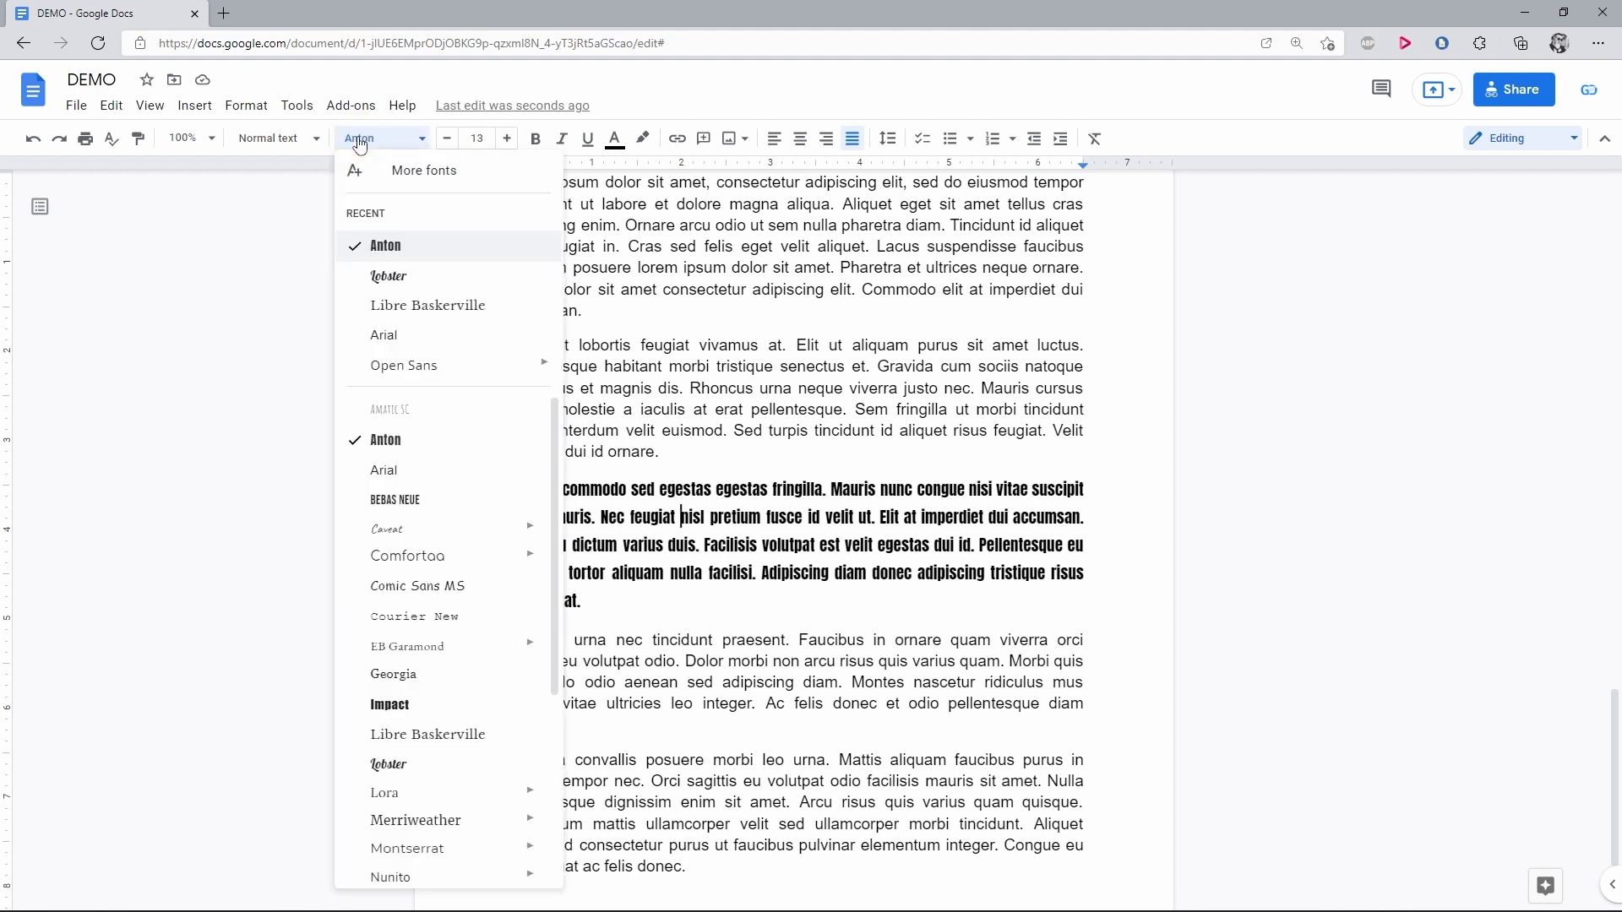